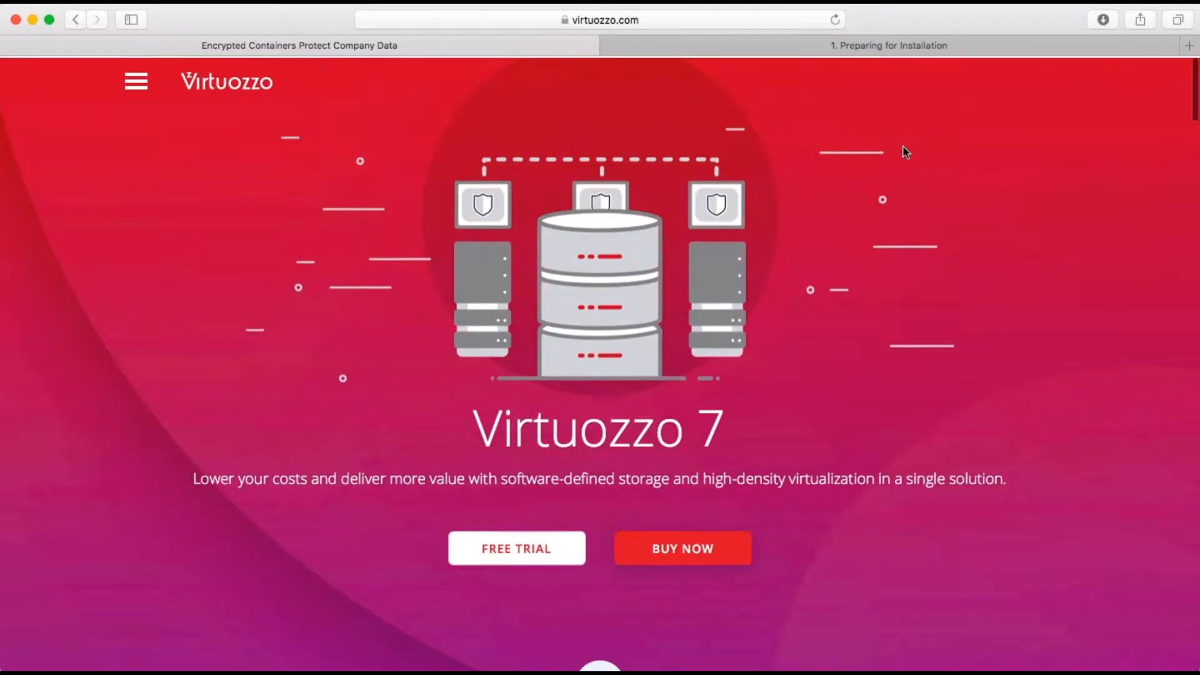
Step: Click within Safari and scroll the current page up and down
left_click(719, 13)
left_click(668, 160)
scroll(671, 166, "down", 1)
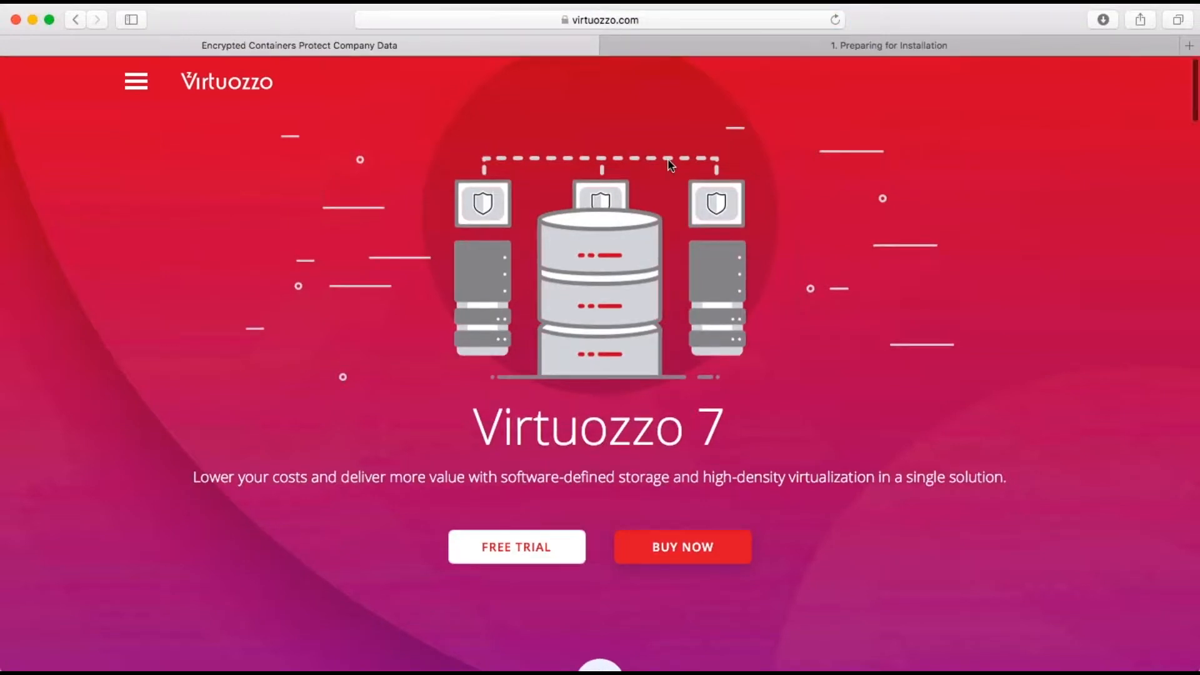
scroll(671, 165, "down", 2)
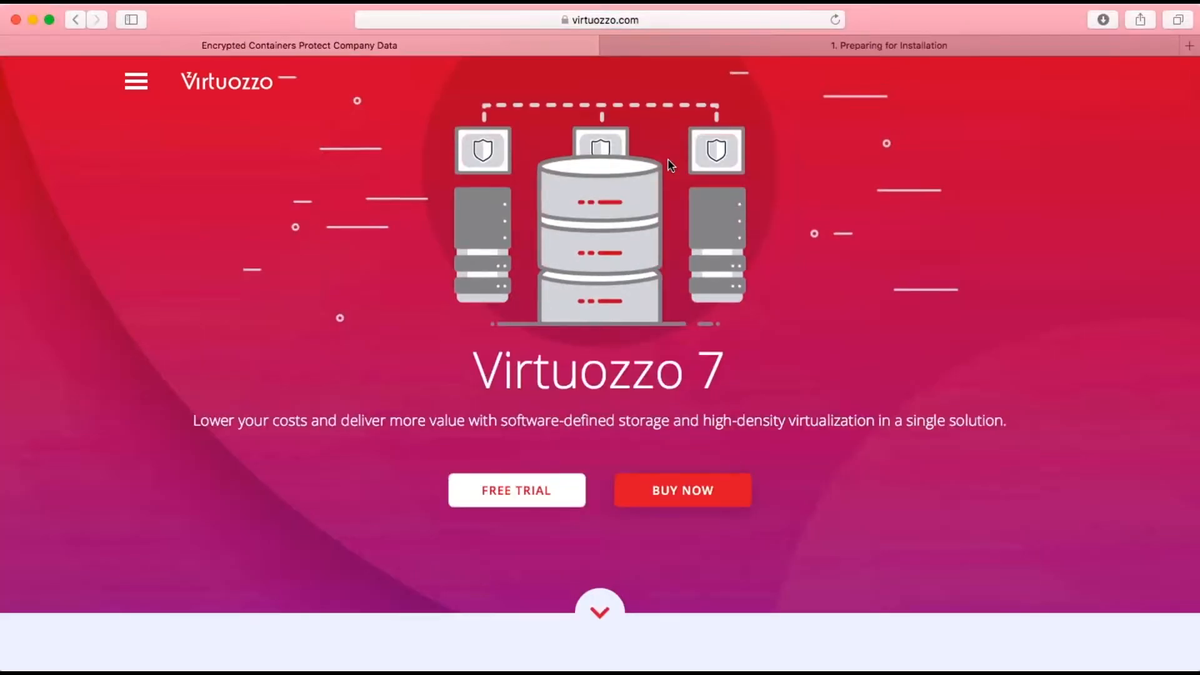
scroll(622, 268, "up", 1)
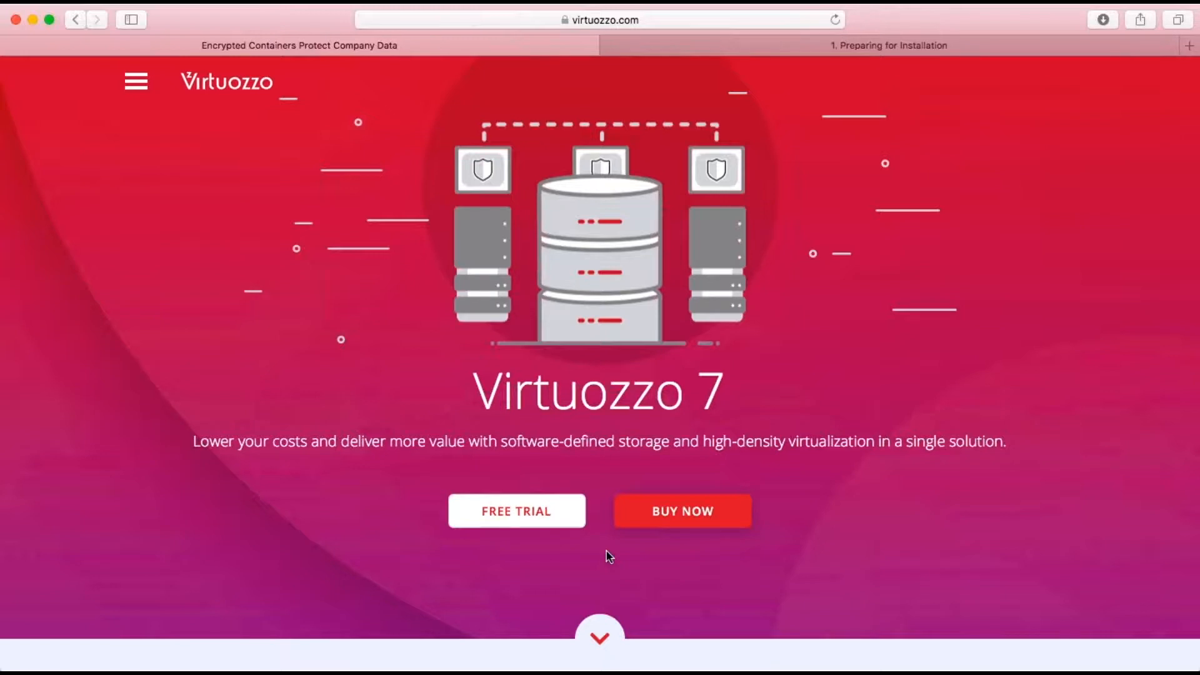
scroll(610, 556, "up", 1)
scroll(609, 557, "up", 2)
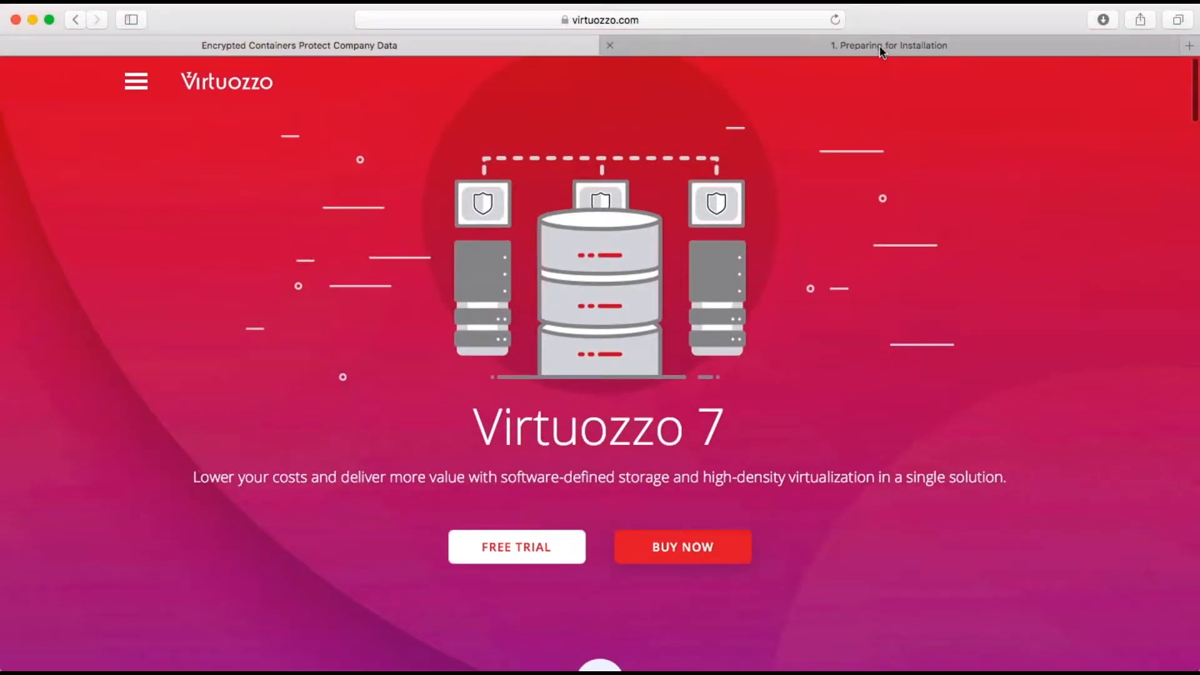
Step: Switch to the installation guide tab and scroll through the '1. Preparing for Installation' subsections
left_click(879, 45)
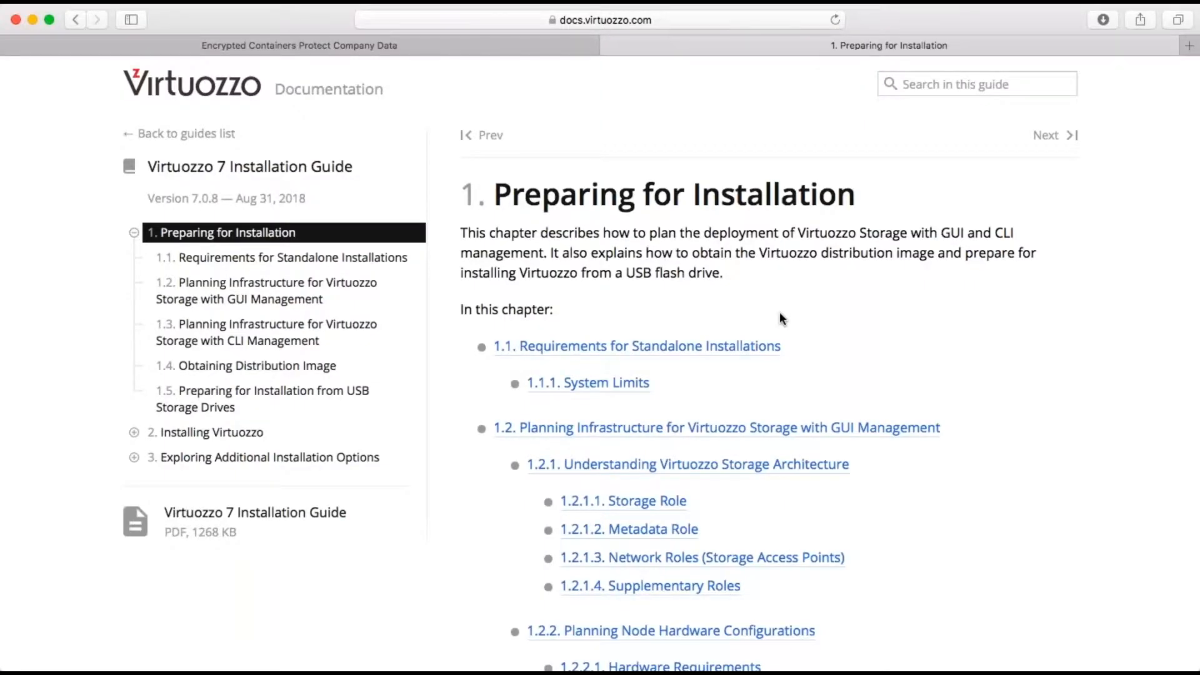
scroll(779, 313, "down", 1)
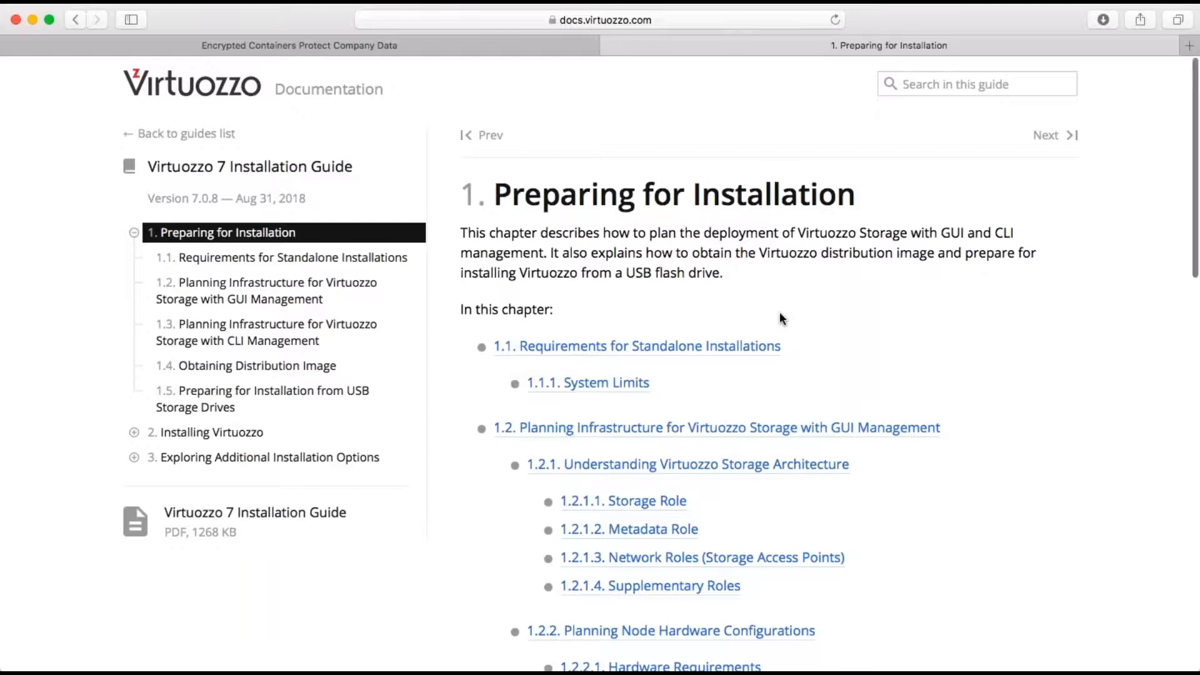
scroll(779, 315, "down", 3)
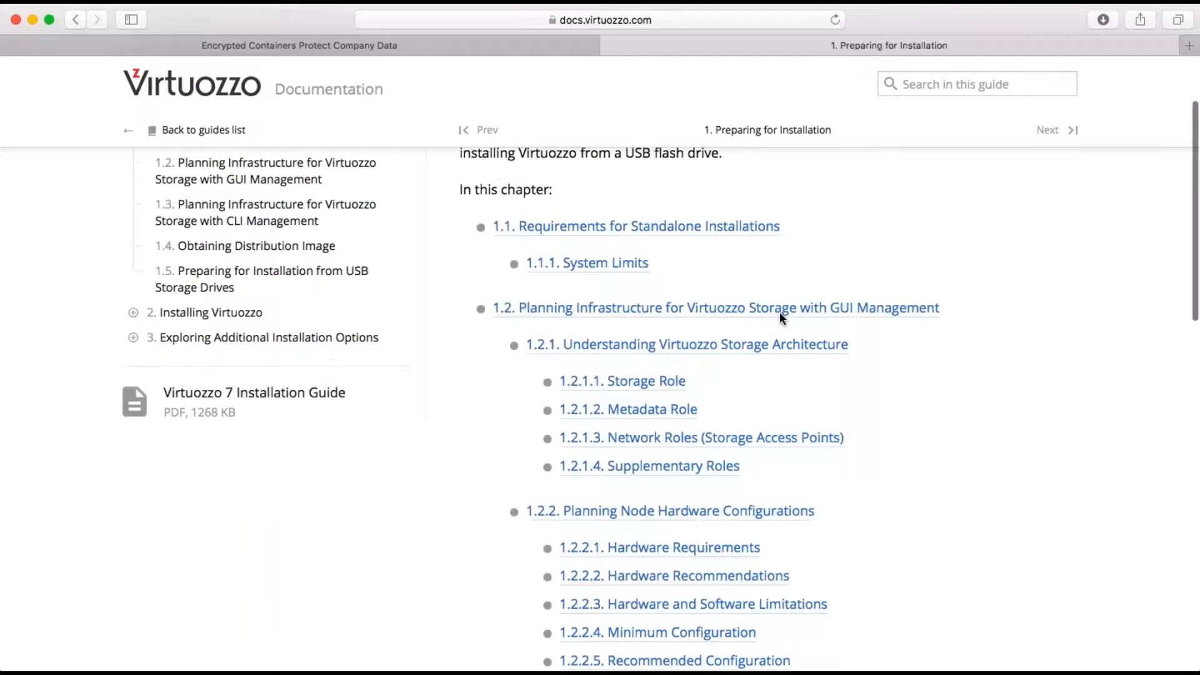
scroll(775, 311, "up", 3)
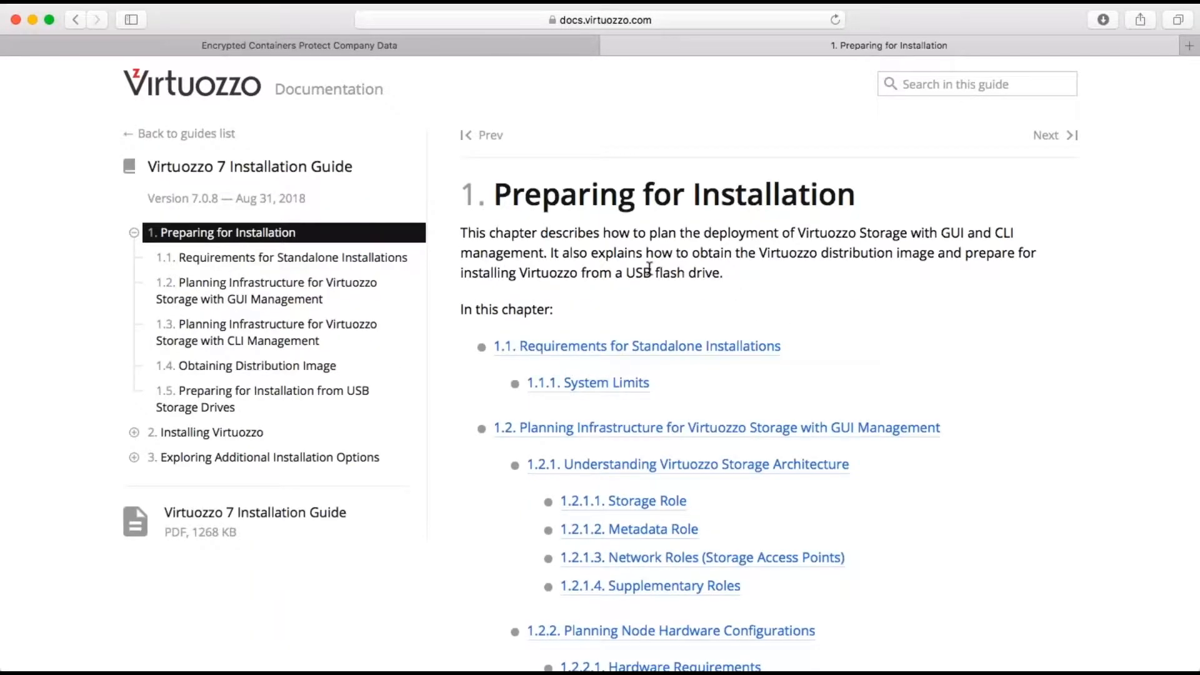
scroll(649, 269, "down", 1)
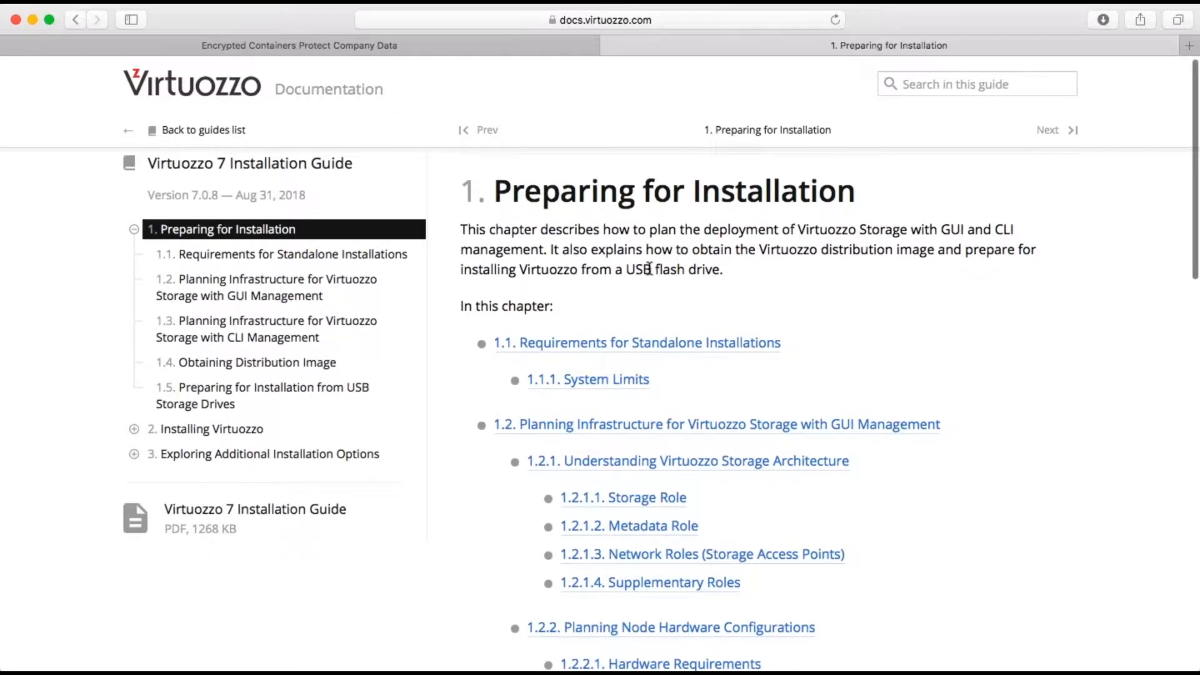
scroll(649, 269, "down", 5)
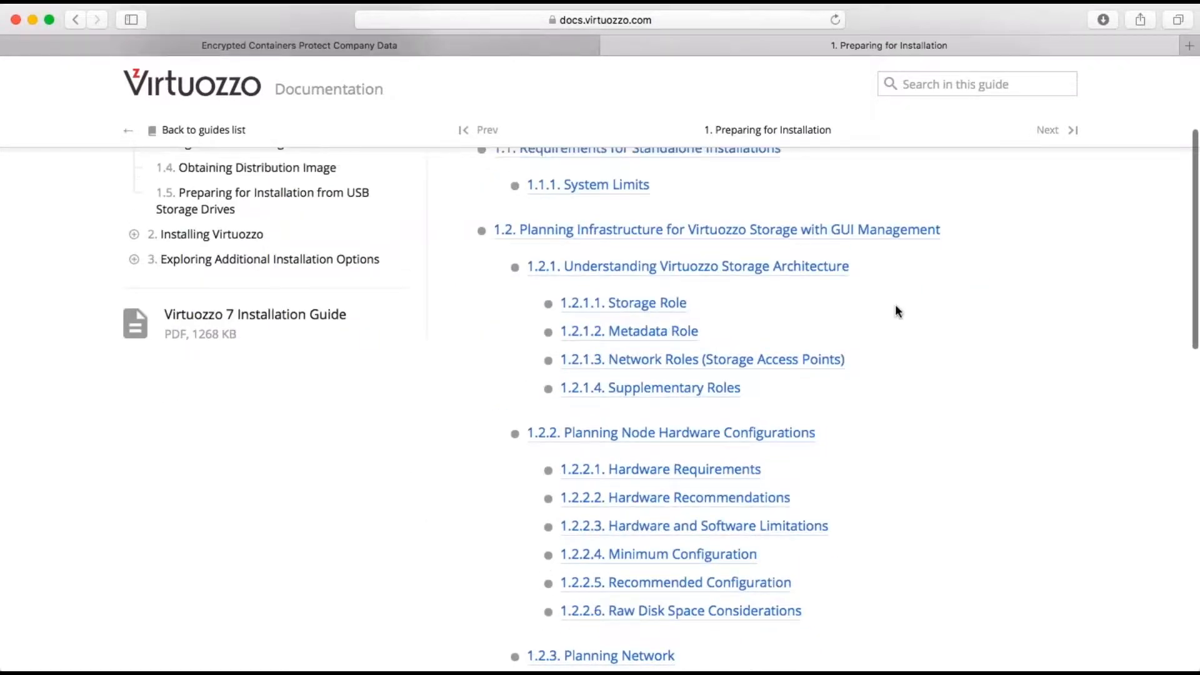
scroll(896, 307, "down", 1)
scroll(895, 307, "up", 3)
scroll(895, 306, "down", 4)
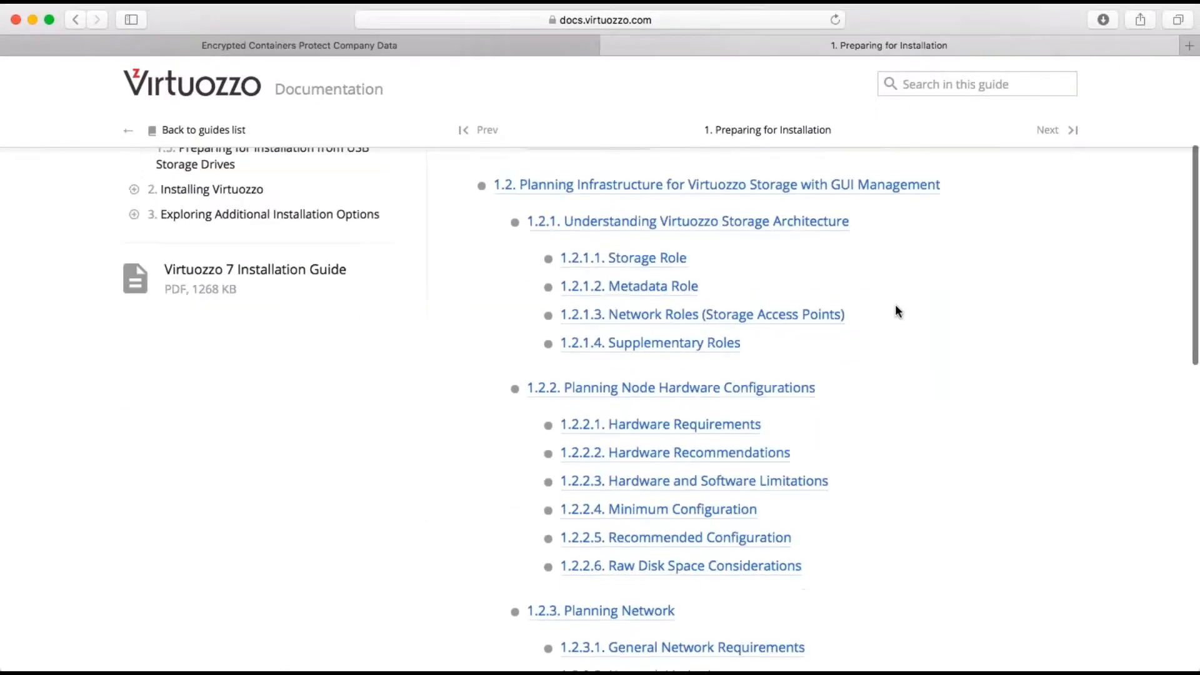
scroll(897, 310, "down", 9)
scroll(898, 311, "up", 9)
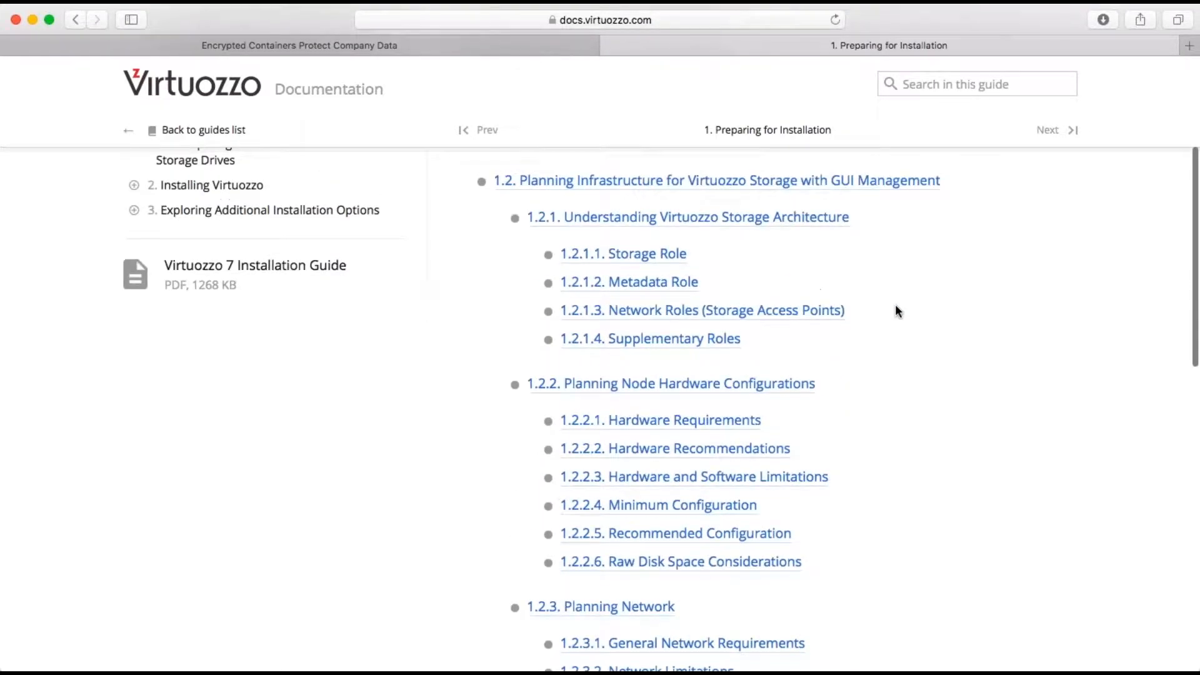
scroll(896, 311, "up", 1)
scroll(897, 311, "down", 1)
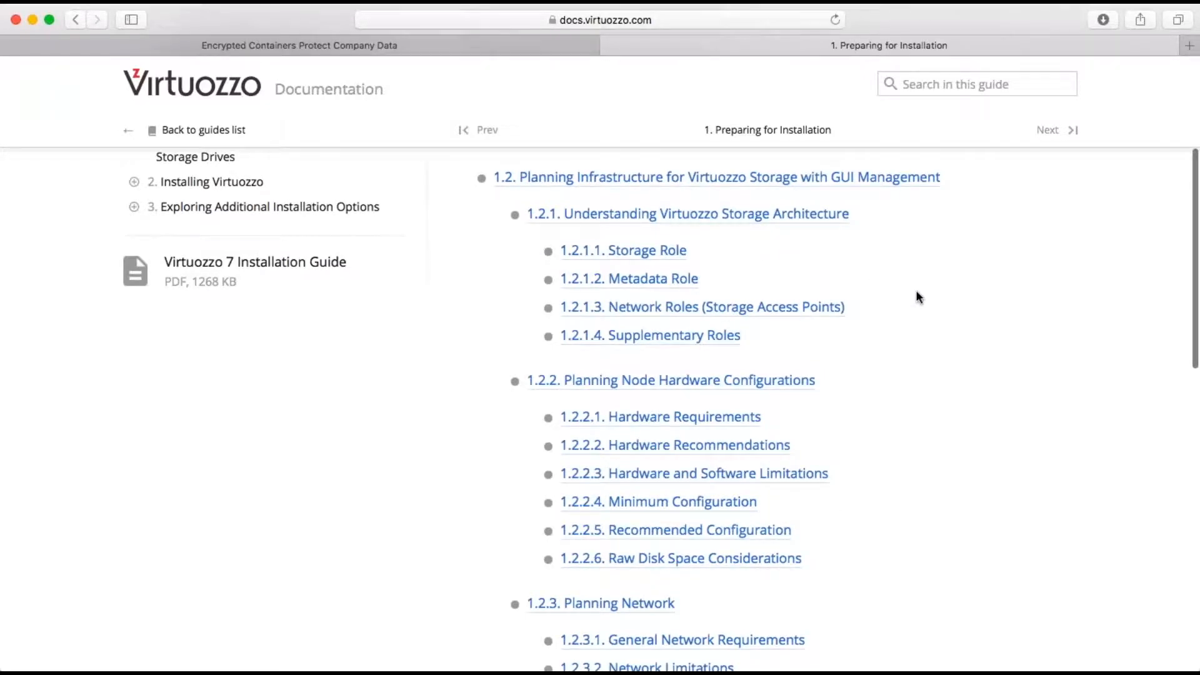
scroll(916, 293, "down", 5)
Step: Open 1.2.2.1 Hardware Requirements and scroll through the minimal and recommended hardware table
left_click(725, 270)
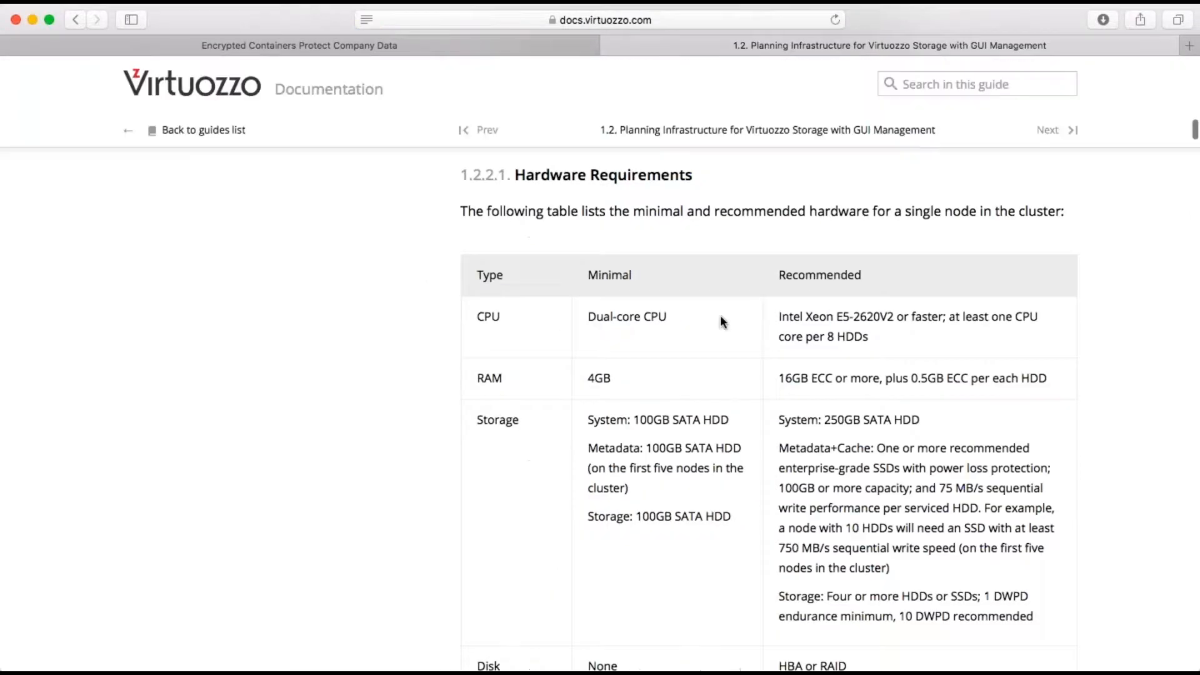
scroll(720, 315, "down", 1)
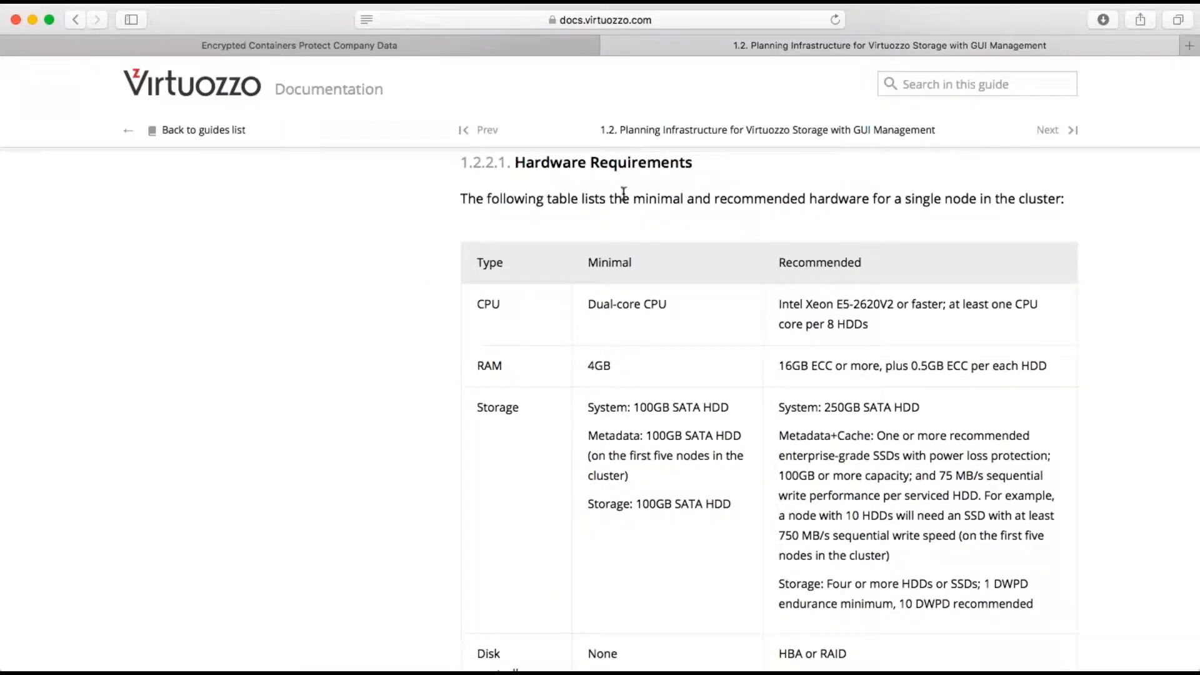
scroll(632, 225, "down", 1)
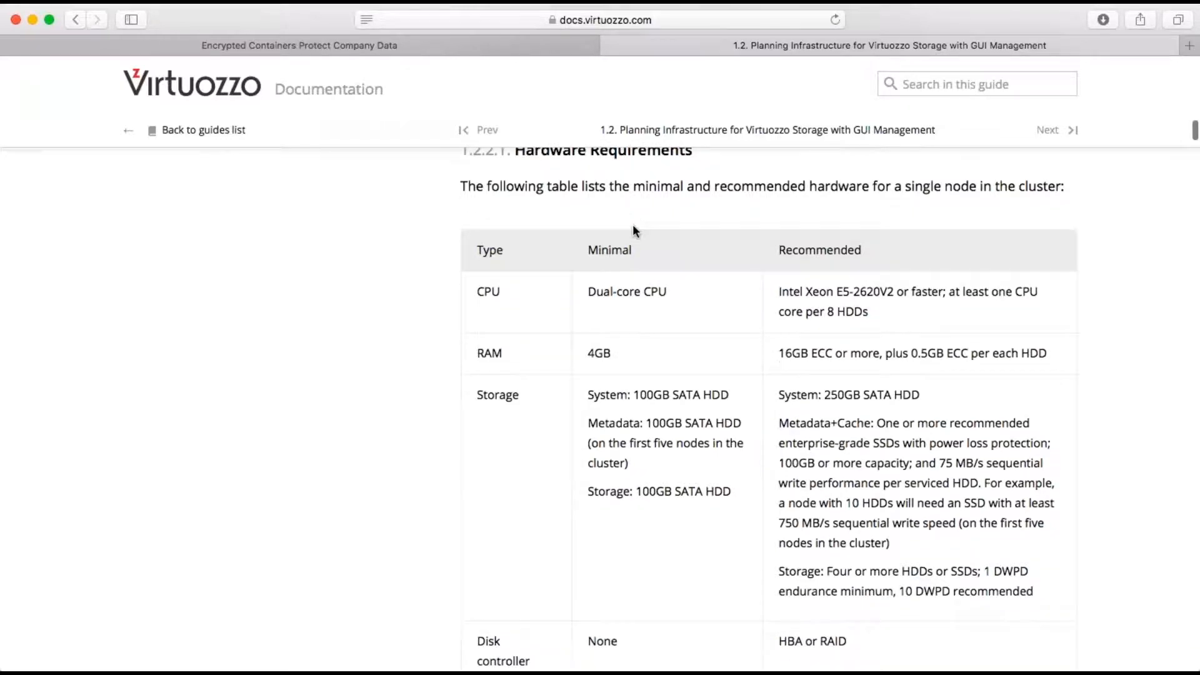
scroll(633, 225, "down", 6)
scroll(632, 375, "down", 3)
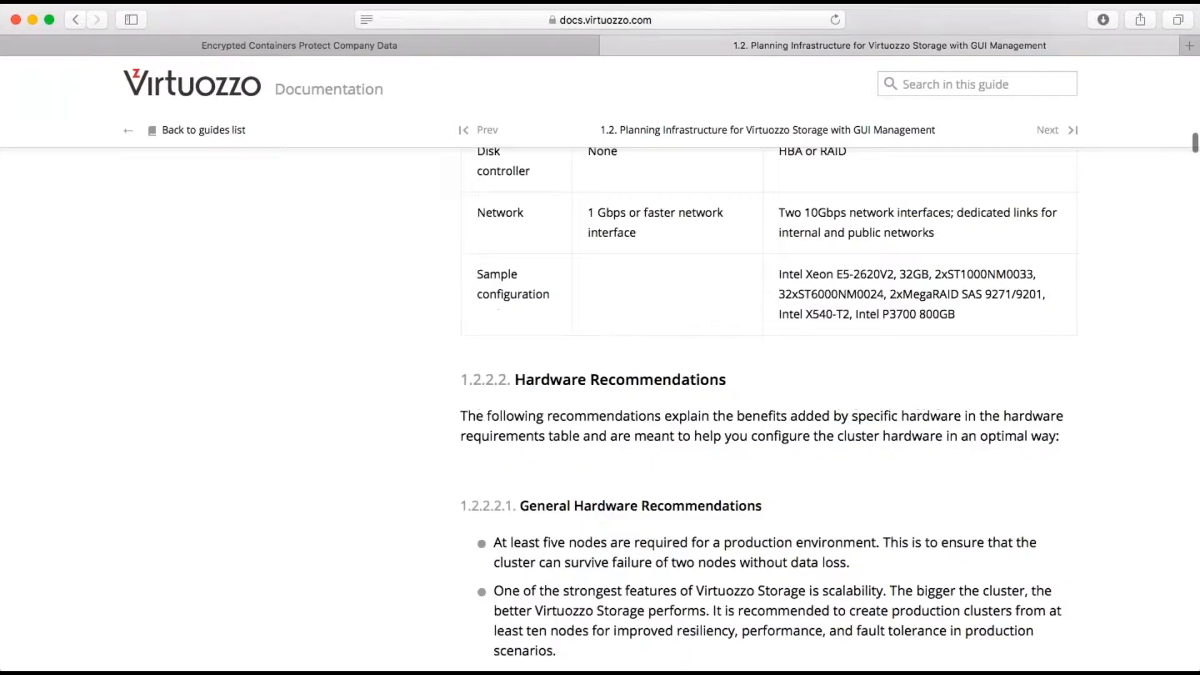
scroll(768, 406, "down", 1)
scroll(768, 406, "up", 7)
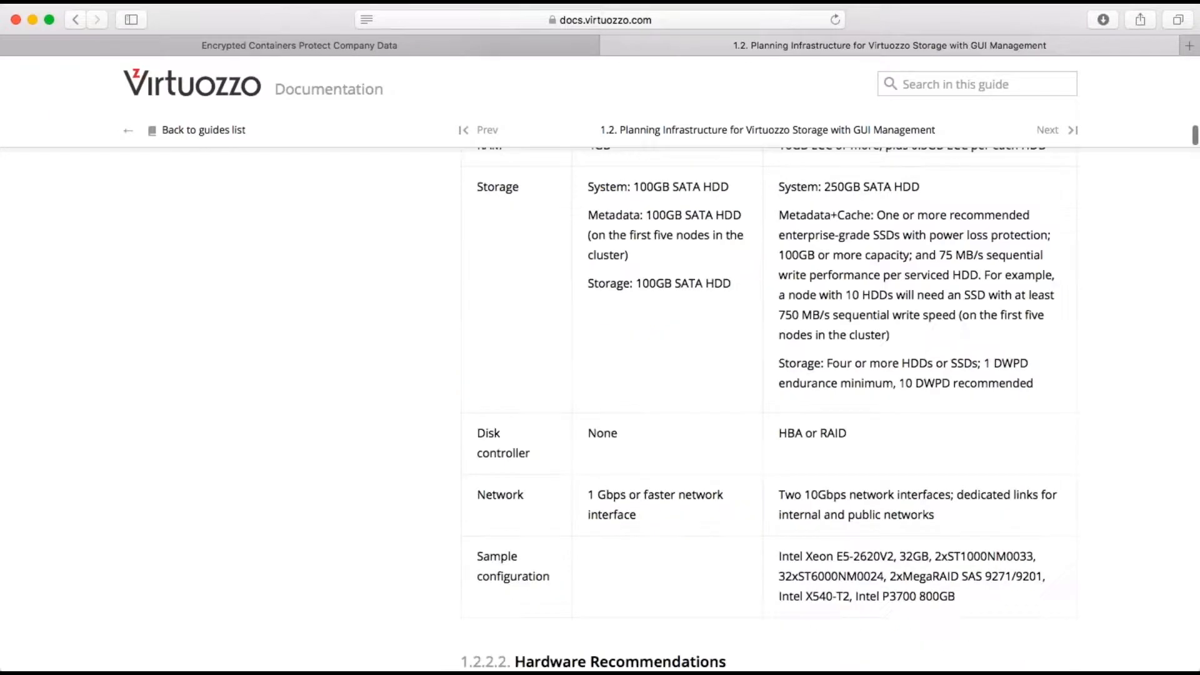
scroll(768, 406, "up", 7)
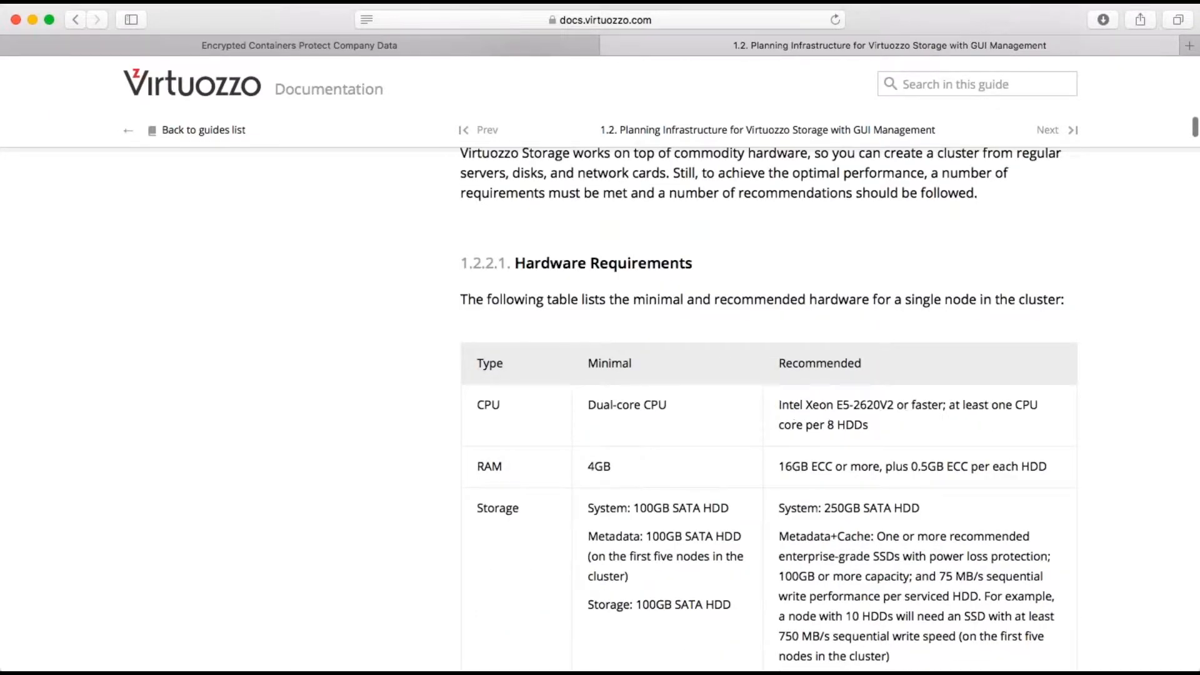
scroll(769, 406, "down", 2)
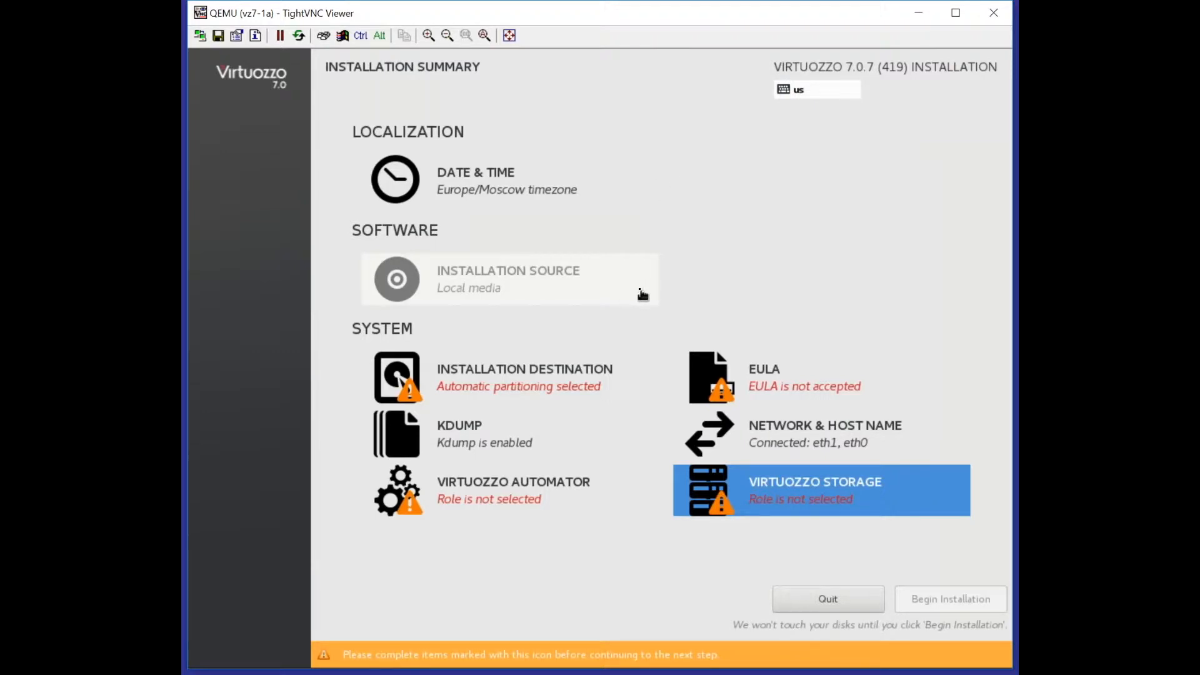
Step: Keep sda as the installation destination disk, then bring up the EULA to accept it
left_click(536, 385)
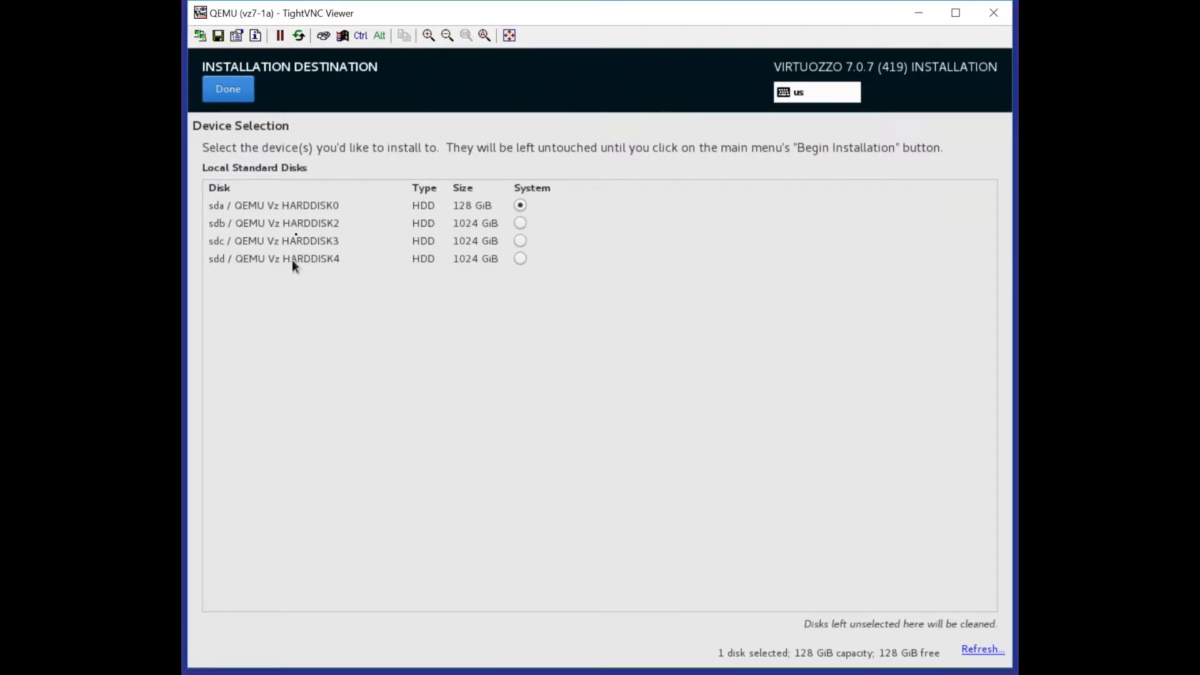
left_click(732, 373)
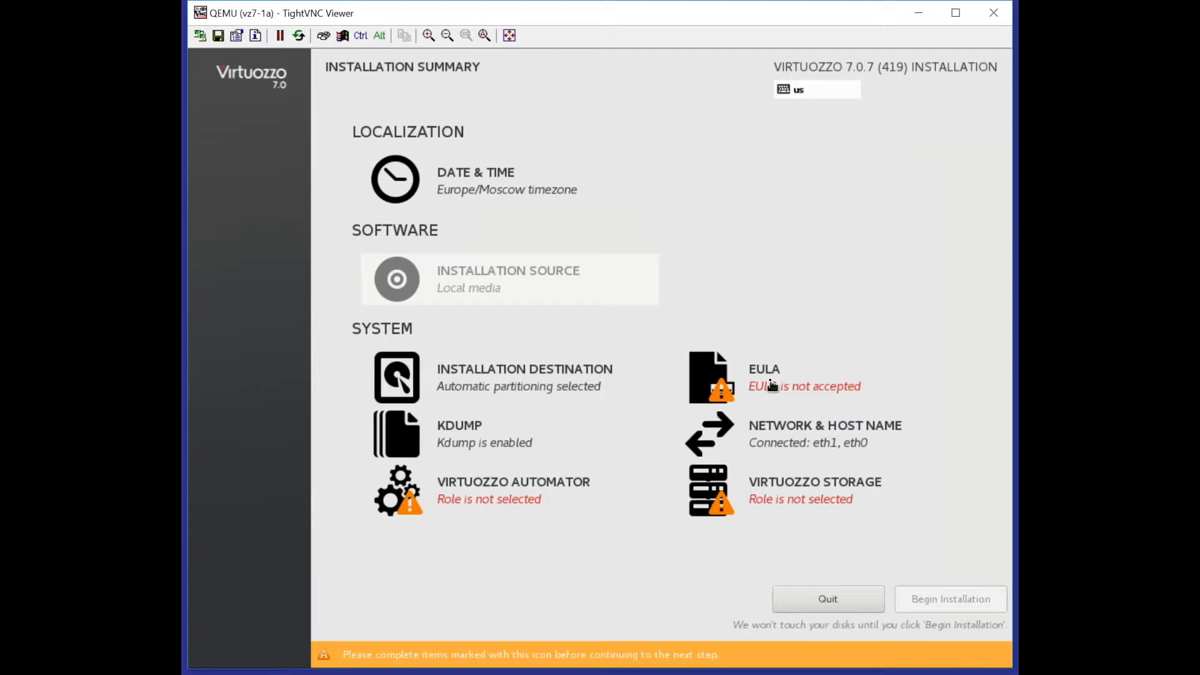
left_click(772, 385)
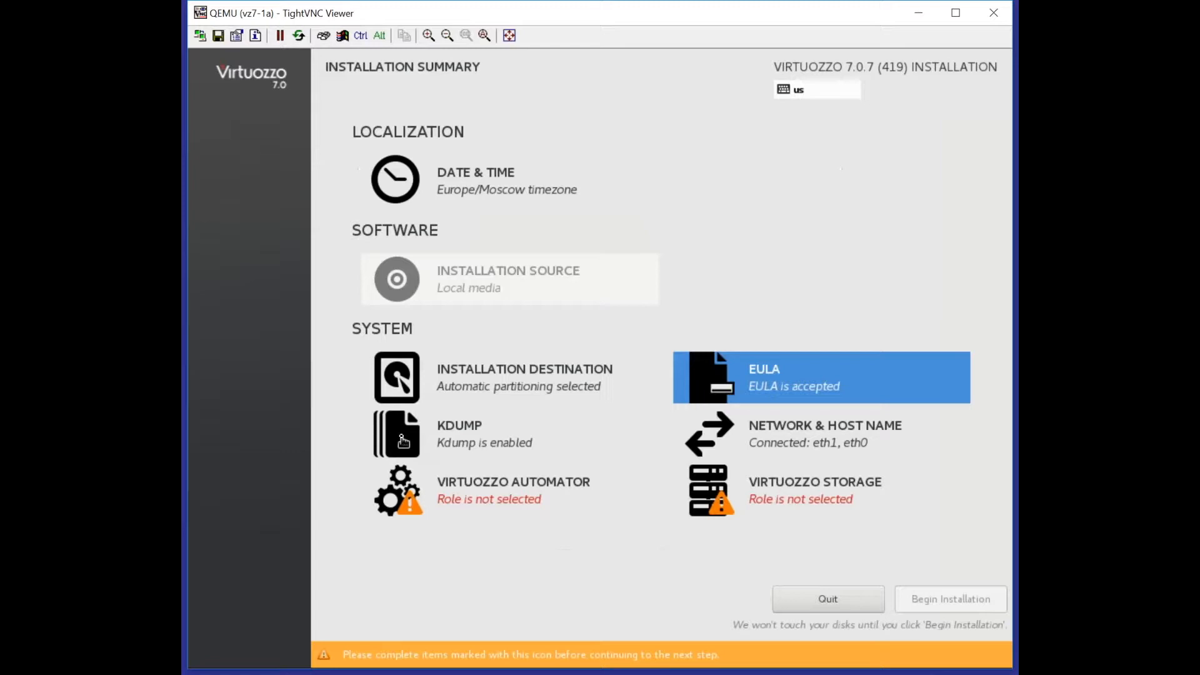
Step: Switch eth0's IPv4 method to Manual in Network & Host Name
left_click(778, 430)
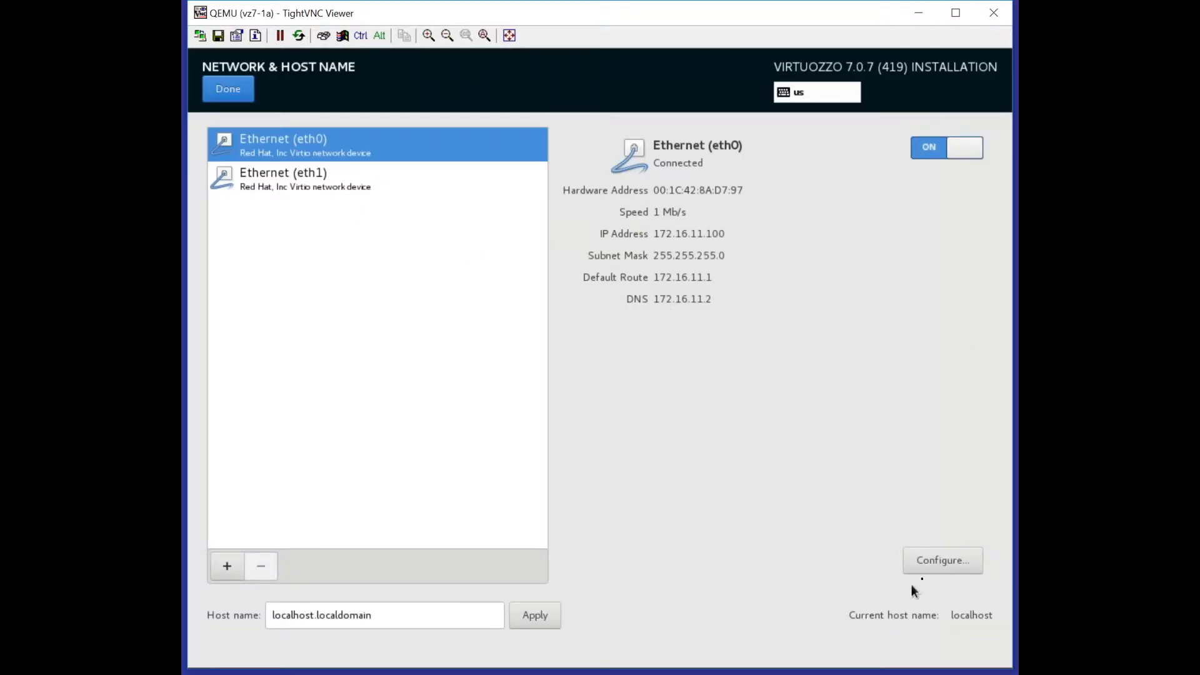
left_click(934, 565)
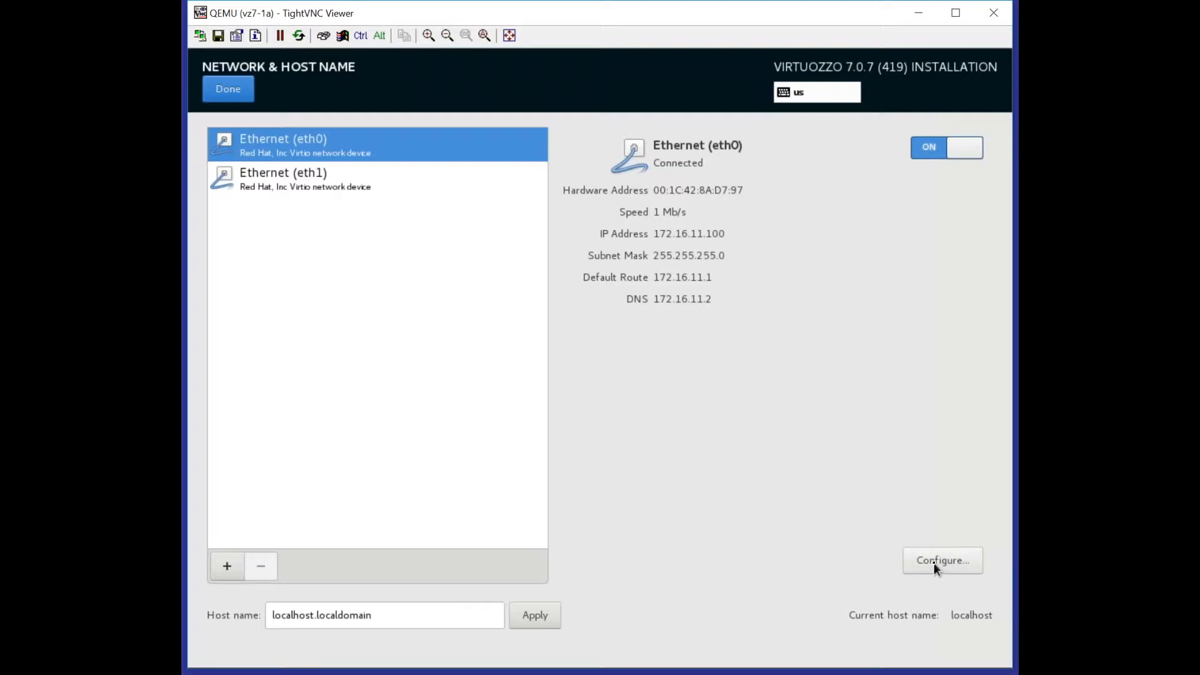
left_click(736, 232)
left_click(609, 274)
left_click(599, 314)
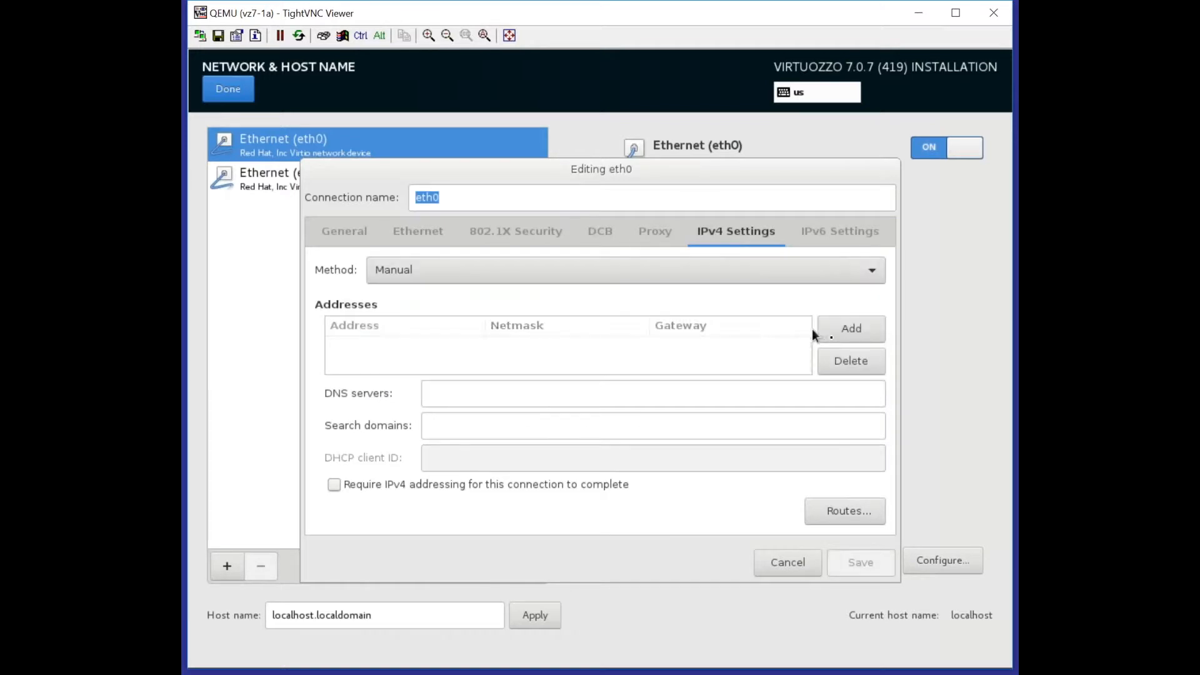
Step: Give eth0 address 172.16.11.21/16, gateway 172.16.11.1, DNS 172.16.11.2, require IPv4, and save
left_click(841, 329)
type("172.16.11.21")
key("Tab")
type("24")
key("Tab")
left_click(540, 347)
type("16")
key("Tab")
type("172.16.11.1")
left_click(514, 394)
type("172.16.11.2")
left_click(334, 485)
left_click(861, 563)
Step: Set eth1 to manual IPv4 with address 10.10.0.1/24 and save it
left_click(367, 180)
left_click(942, 561)
left_click(736, 232)
left_click(624, 270)
left_click(400, 314)
left_click(851, 328)
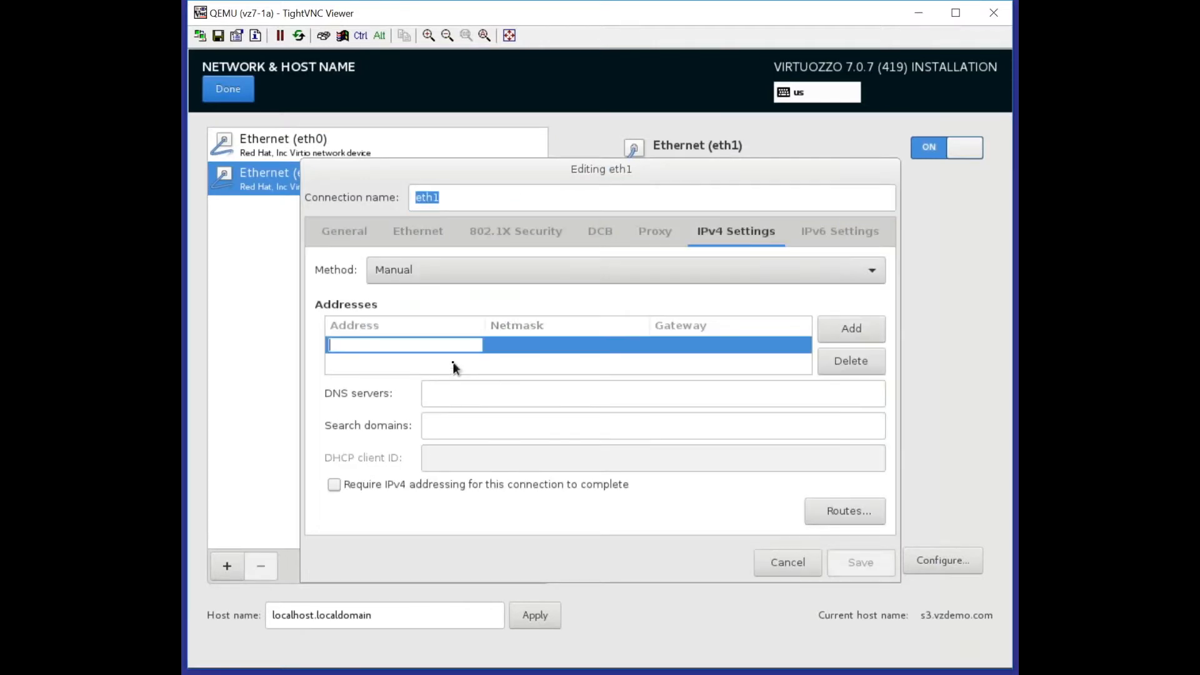
type("10.10.0.1")
key("Tab")
type("824")
key("Tab")
left_click(860, 562)
triple_click(344, 615)
Step: Set the host name to vz7-1a and return to the installation summary
type("vz7-1a")
left_click(535, 615)
left_click(237, 95)
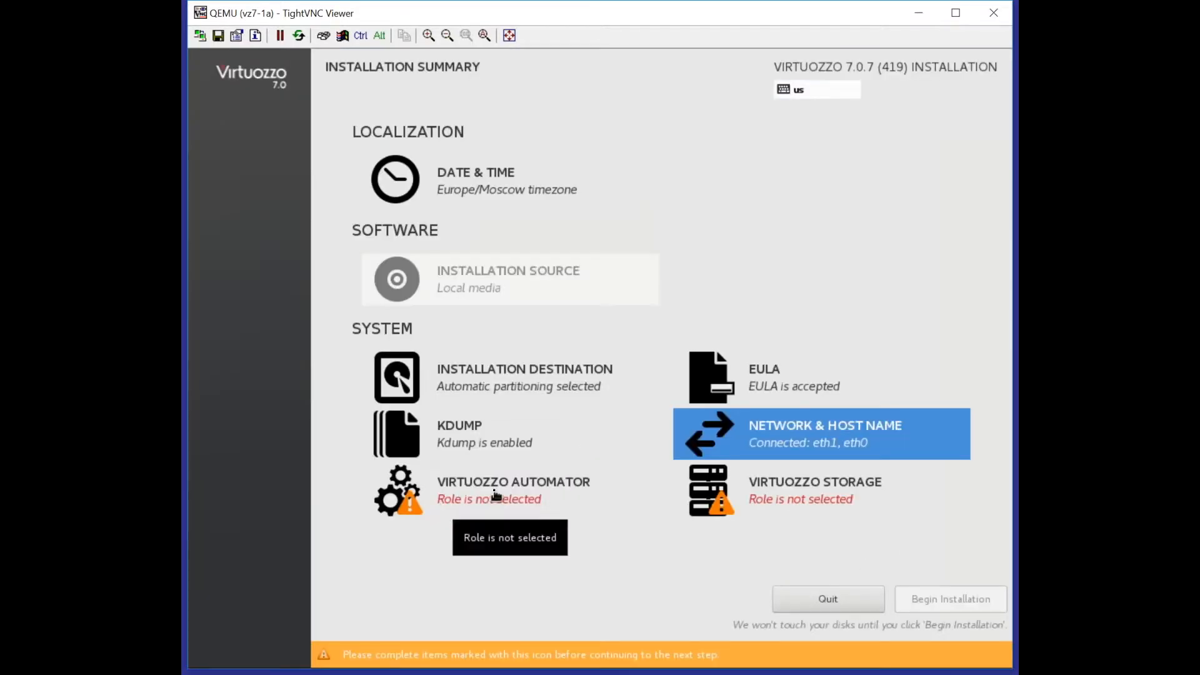
Step: Choose Management Panel and Compute for Virtuozzo Automator, with IP 172.11.16.26 and hostname vz7-va
left_click(556, 516)
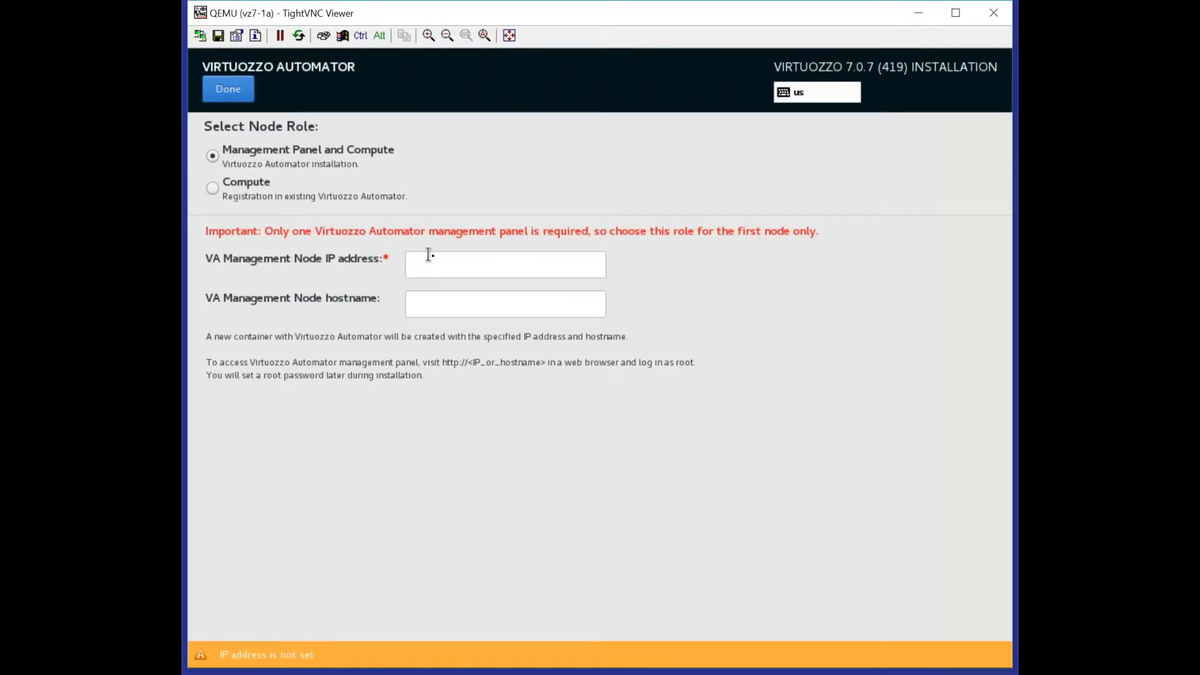
left_click(433, 257)
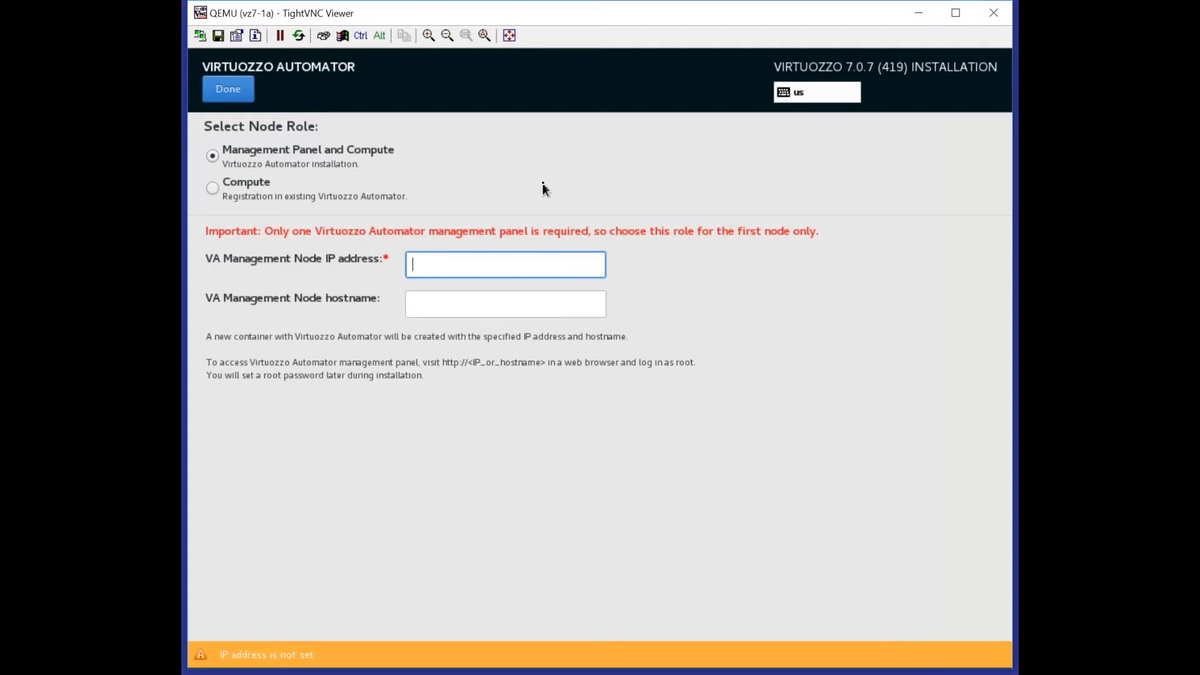
left_click(254, 195)
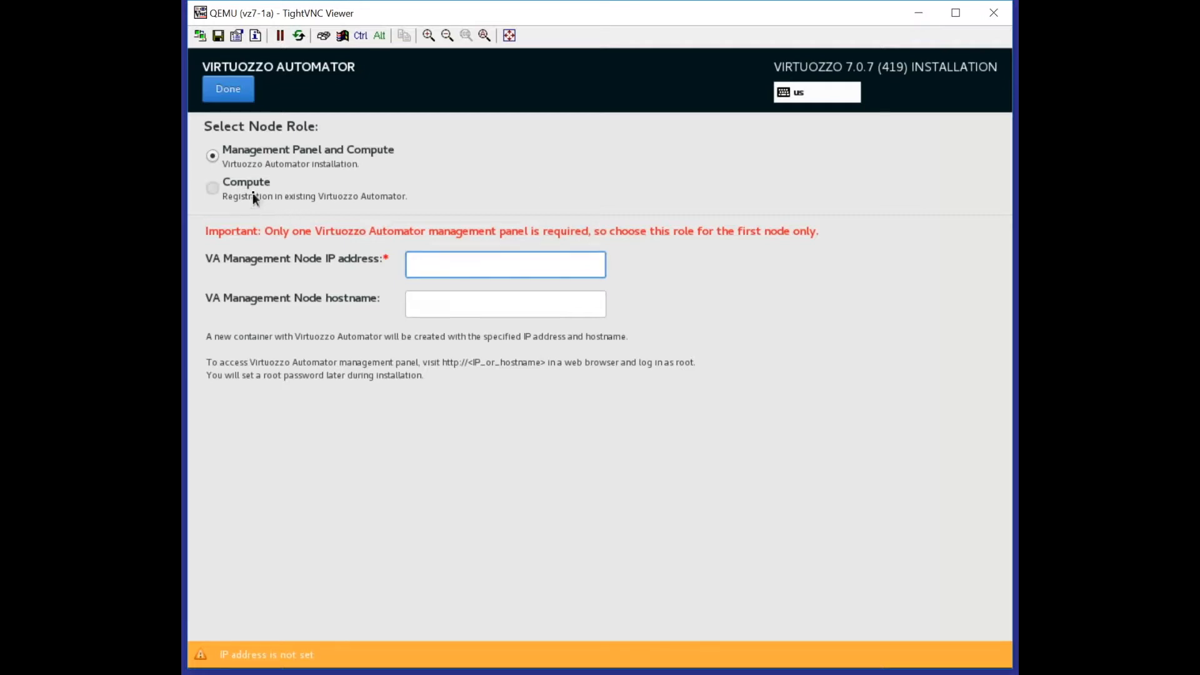
left_click(270, 161)
left_click(415, 262)
type("172.11.16.26")
key("Tab")
type("vz7-va")
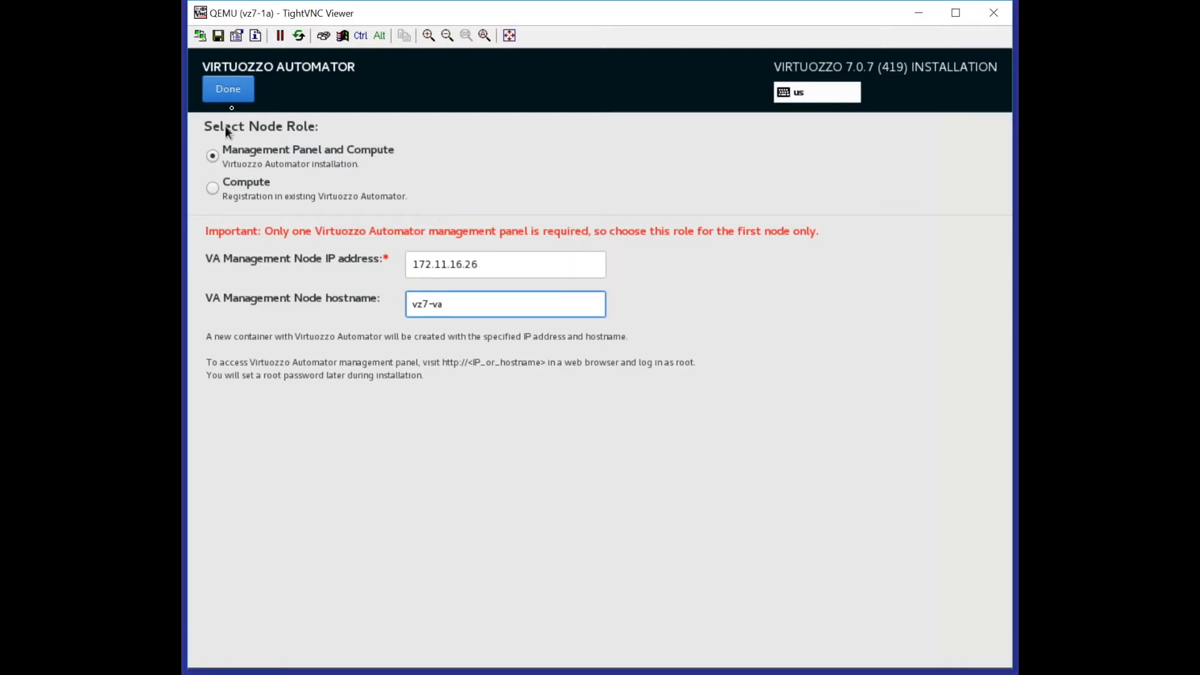
left_click(241, 89)
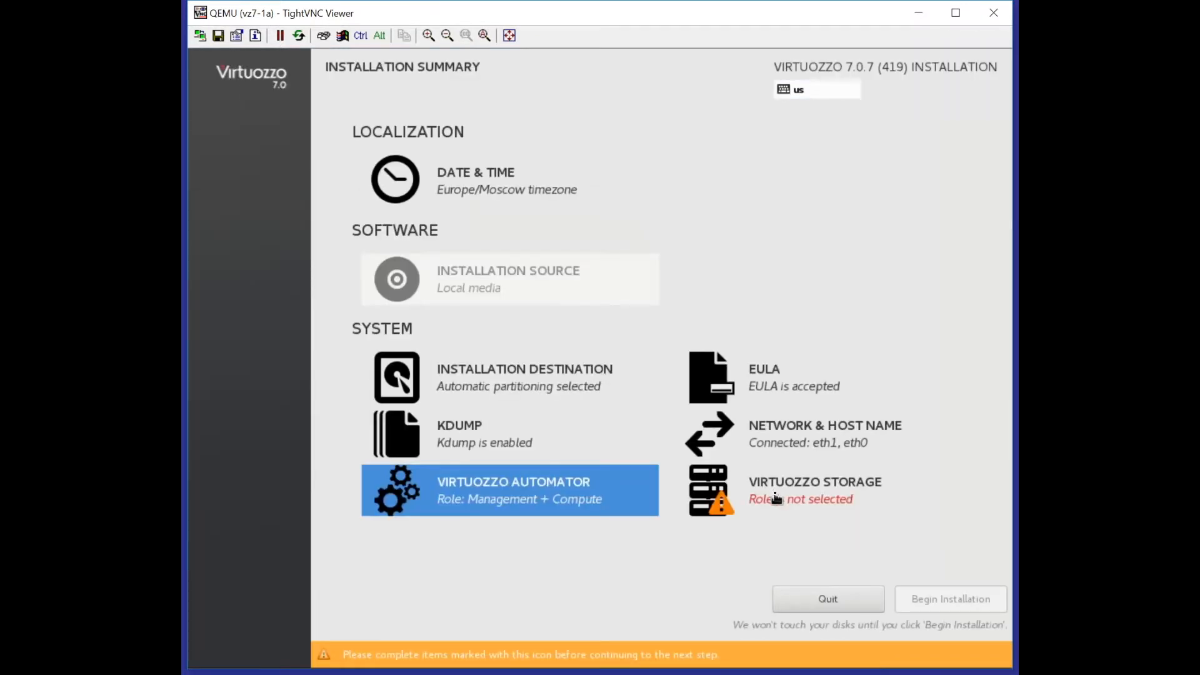
Step: Keep Management Panel and Storage for Virtuozzo Storage, with UI IP 172.16.11.27 and hostname vz7-storage
left_click(776, 498)
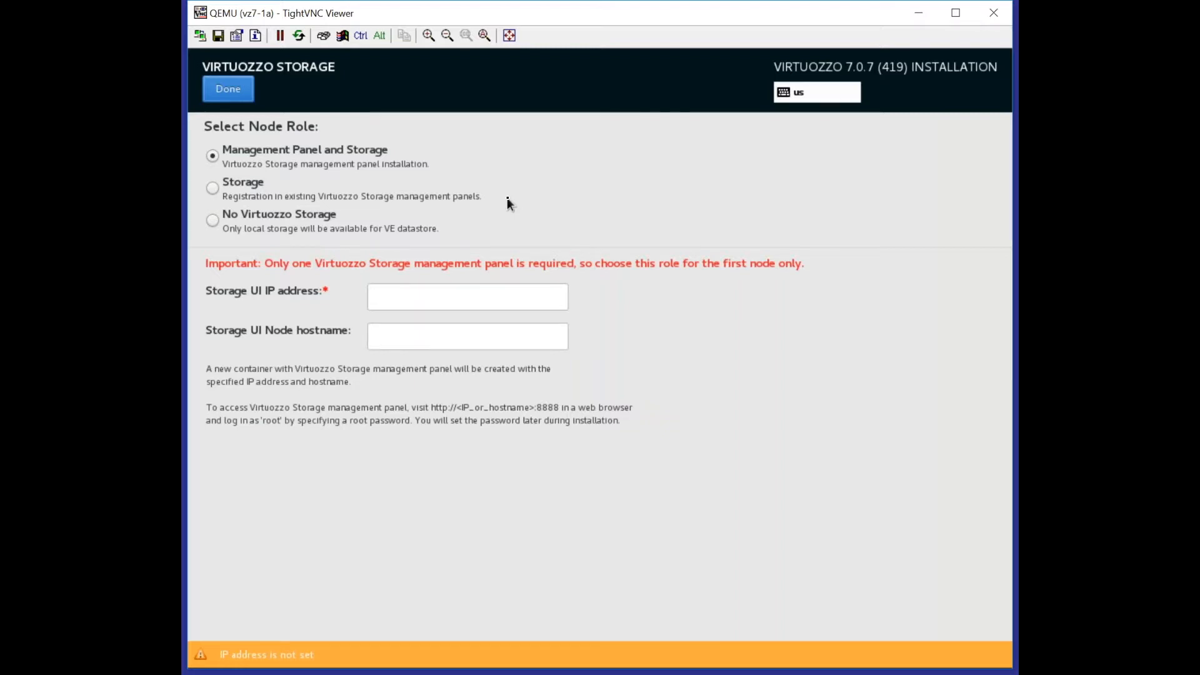
left_click(436, 305)
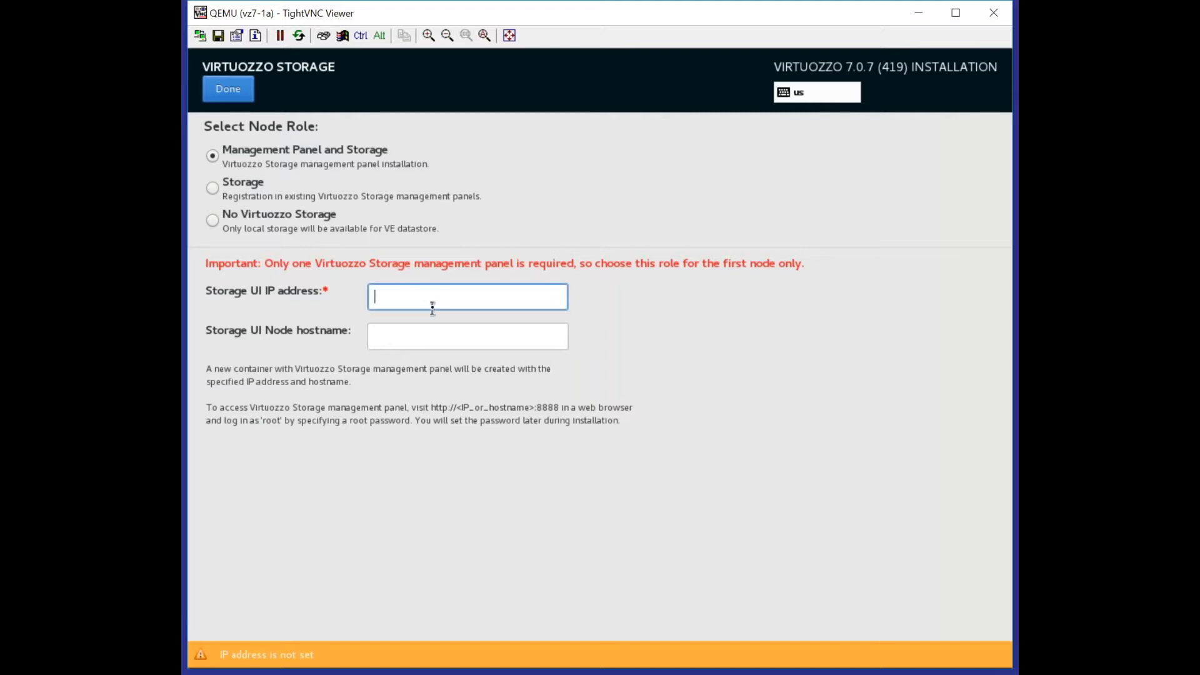
type("172.16.11.27")
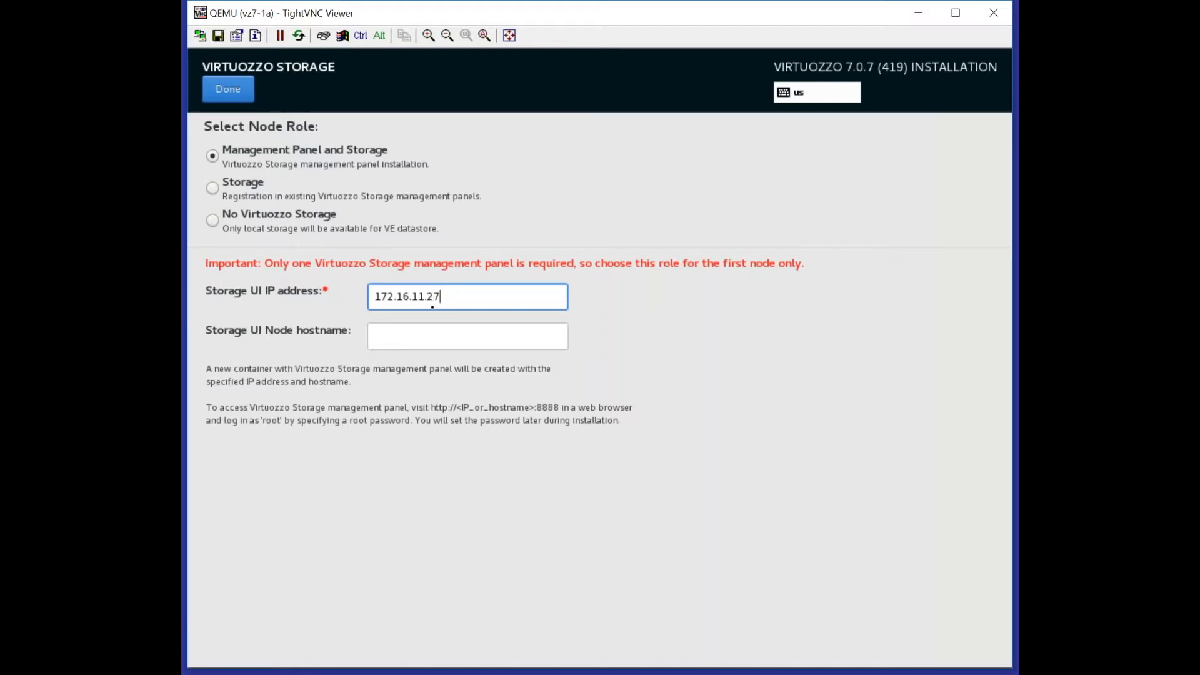
key("Tab")
type("vz")
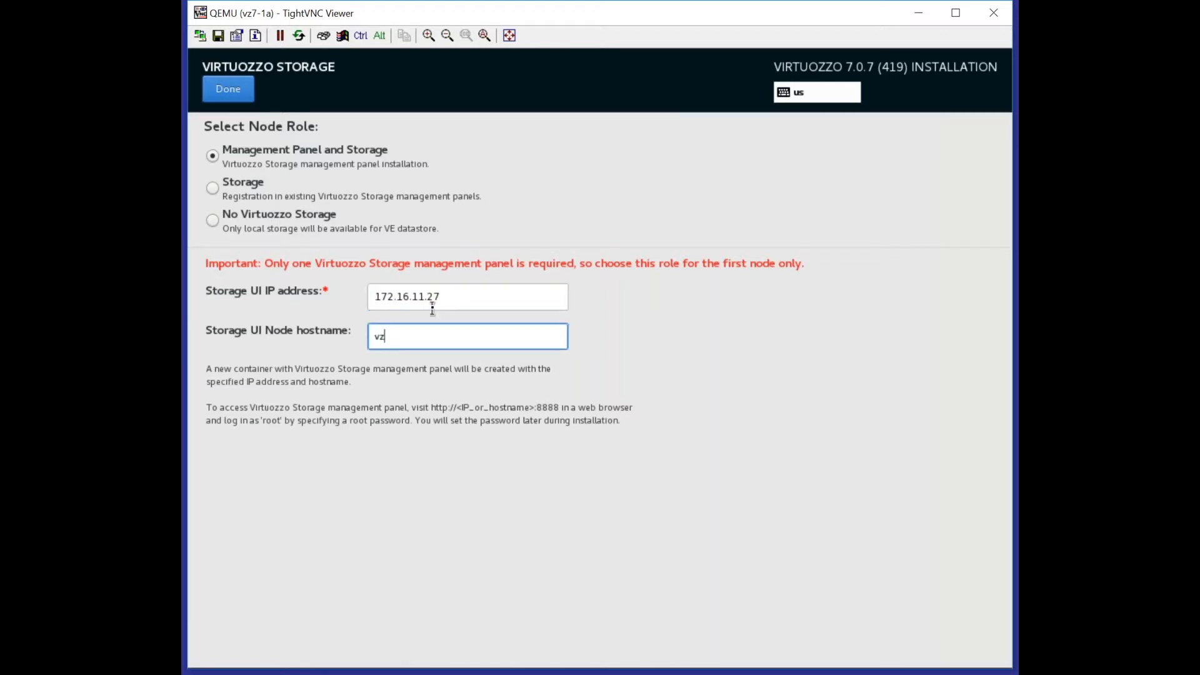
type("7-storage")
left_click(233, 95)
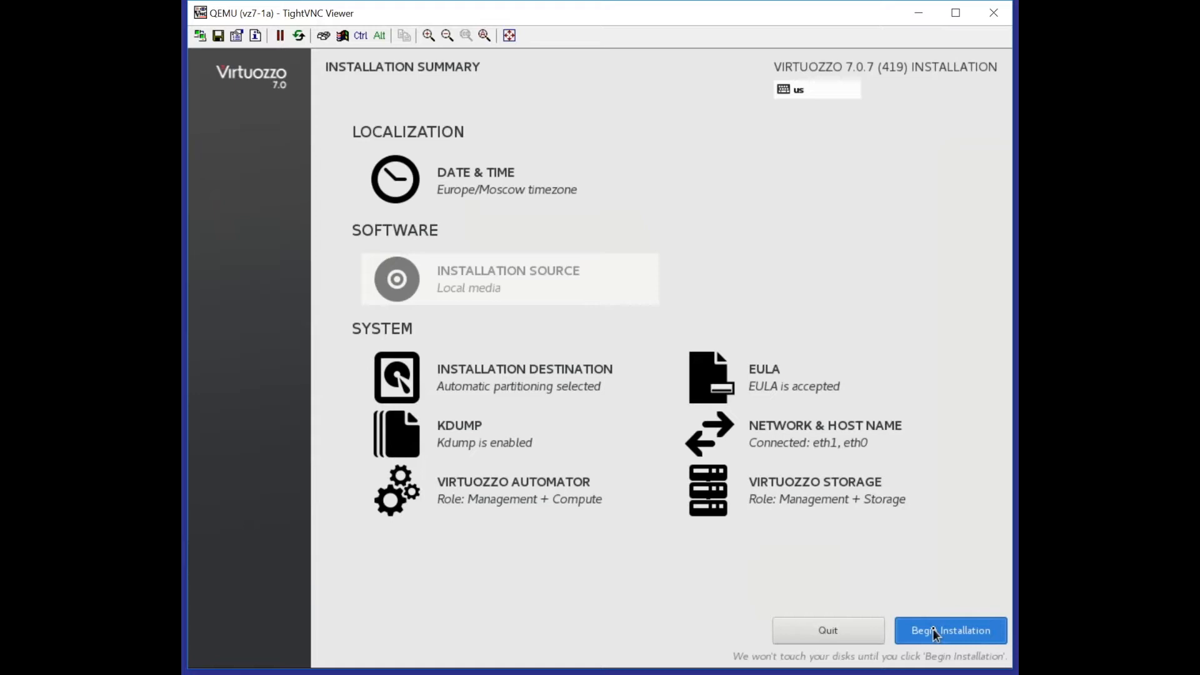
Step: Begin the installation and leave the License Key page without entering a key
left_click(933, 629)
left_click(468, 191)
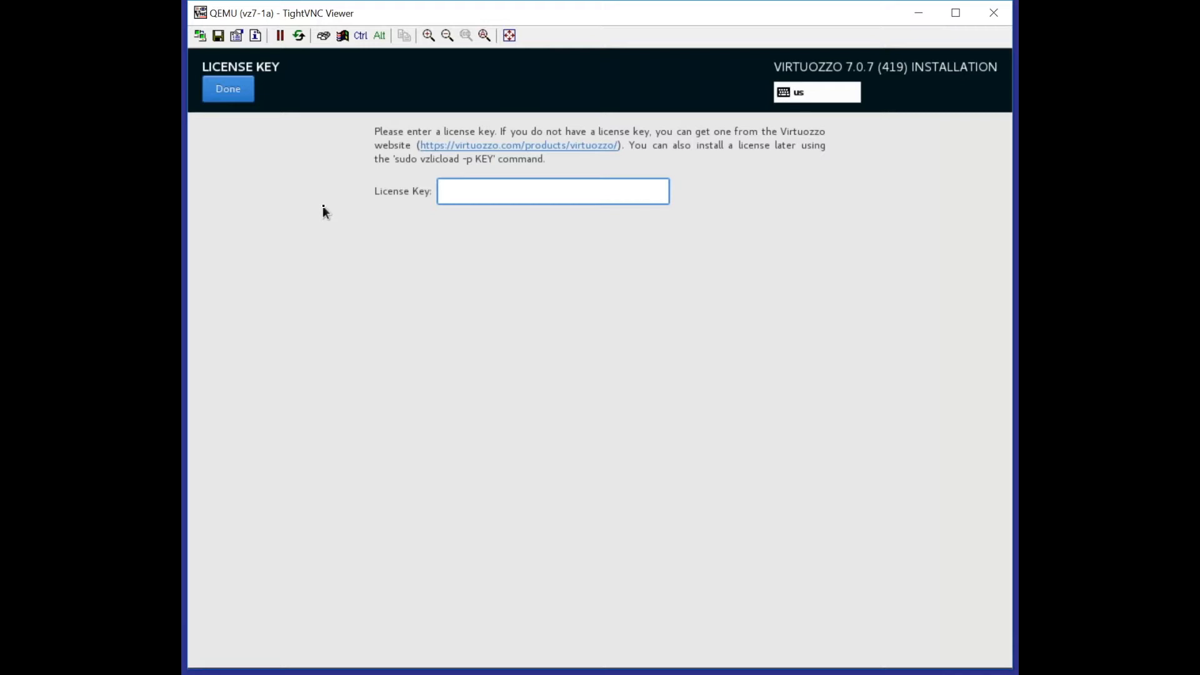
left_click(237, 97)
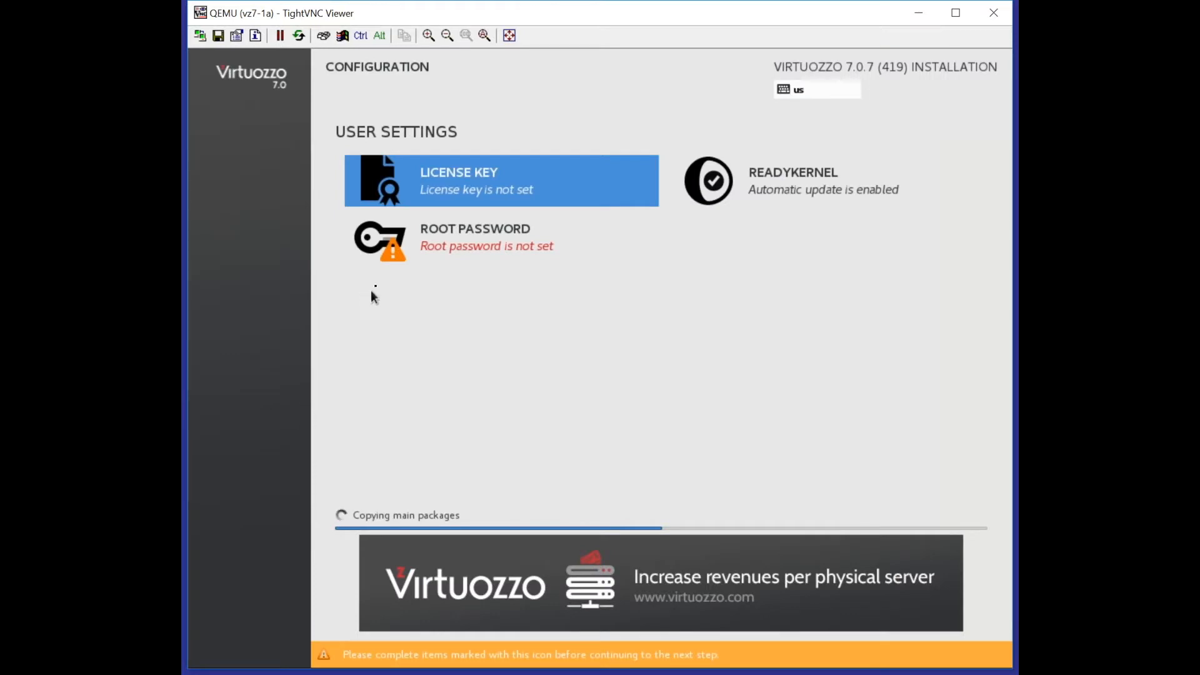
Step: Set and confirm the root password, then let the installation run to Complete
left_click(436, 246)
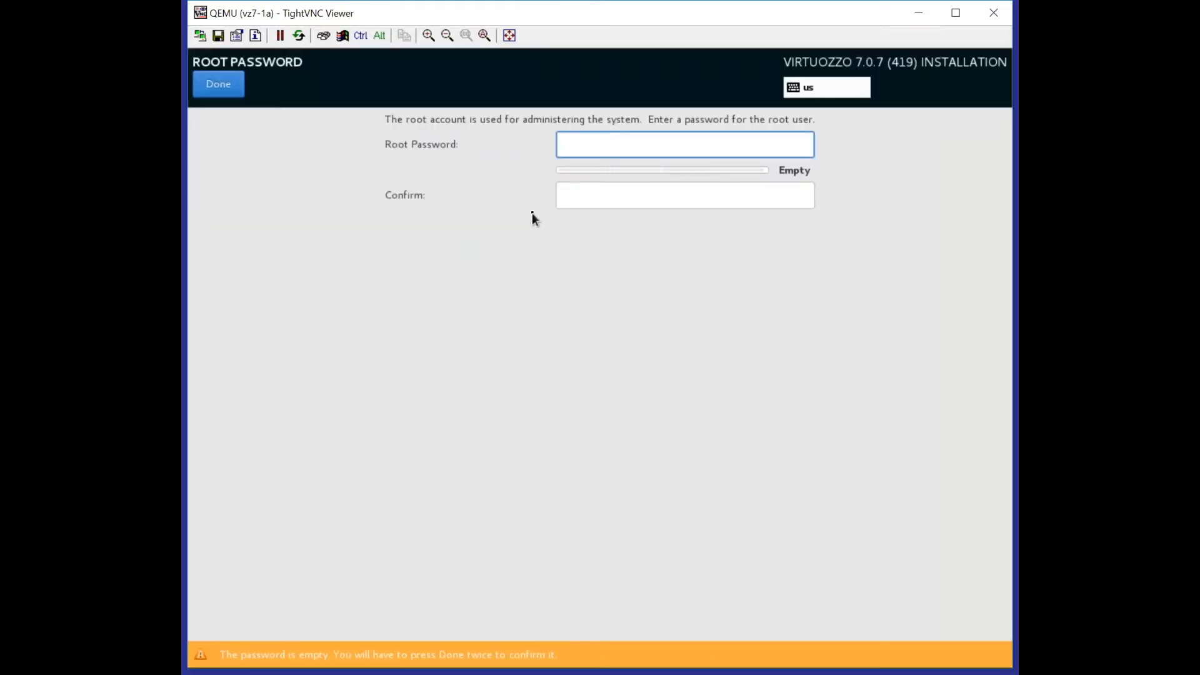
type("•••••••••••")
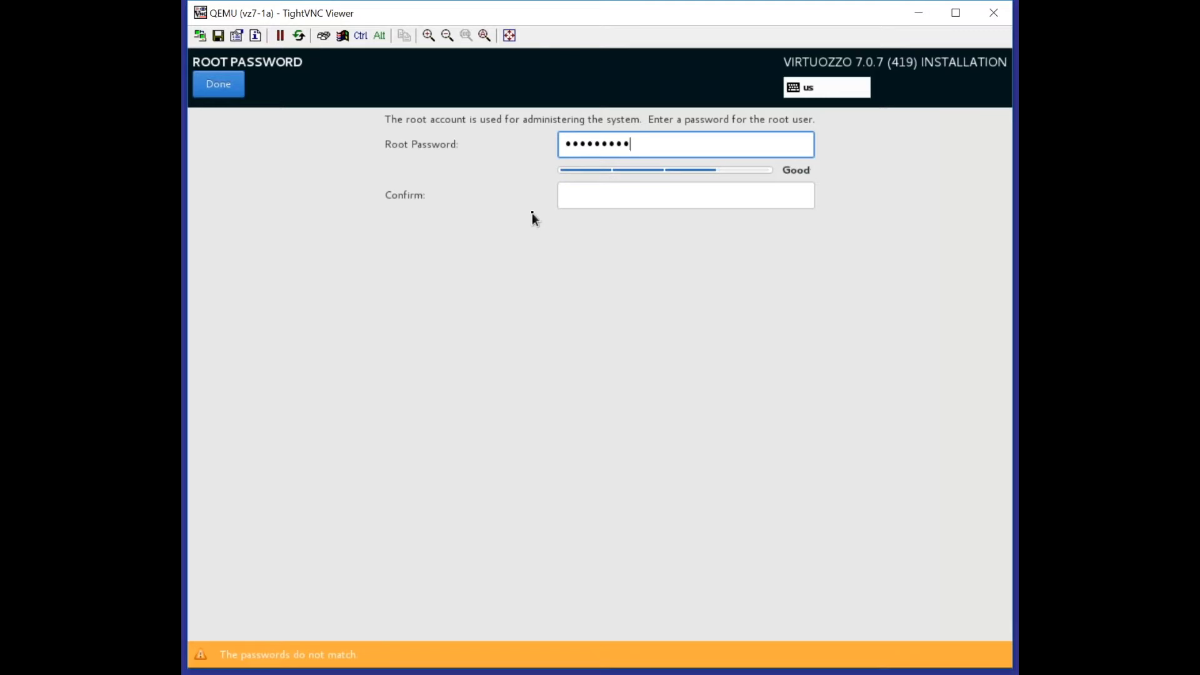
key("Tab")
type("••••••")
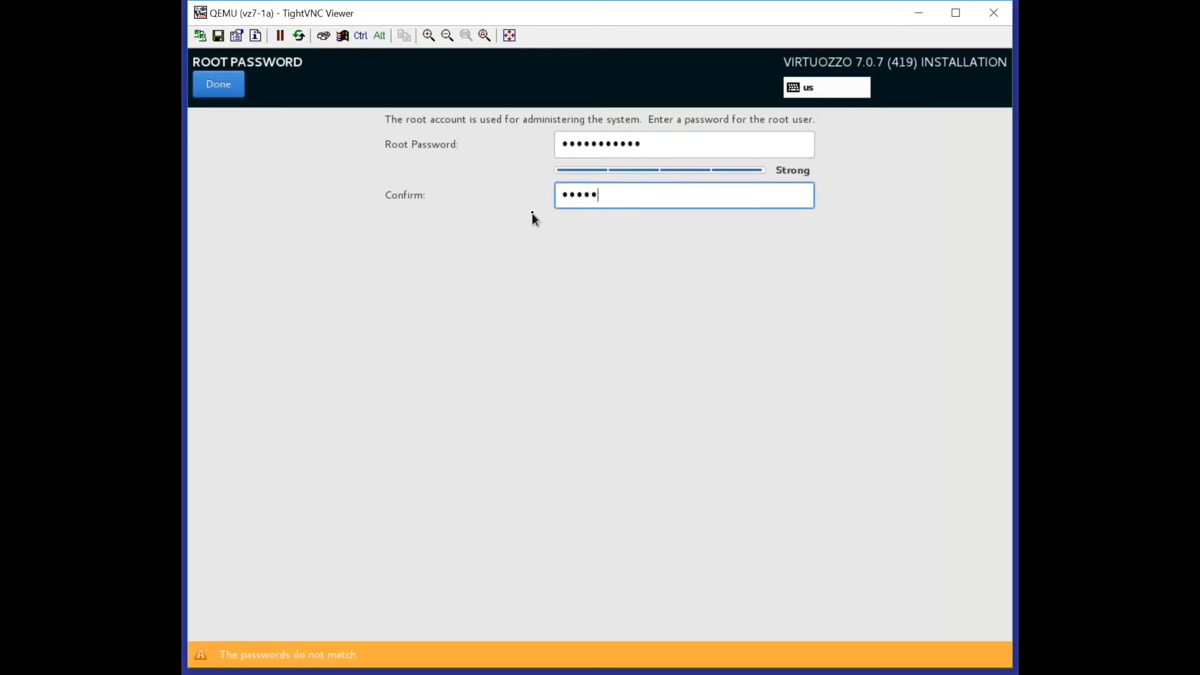
type("•••••")
left_click(219, 88)
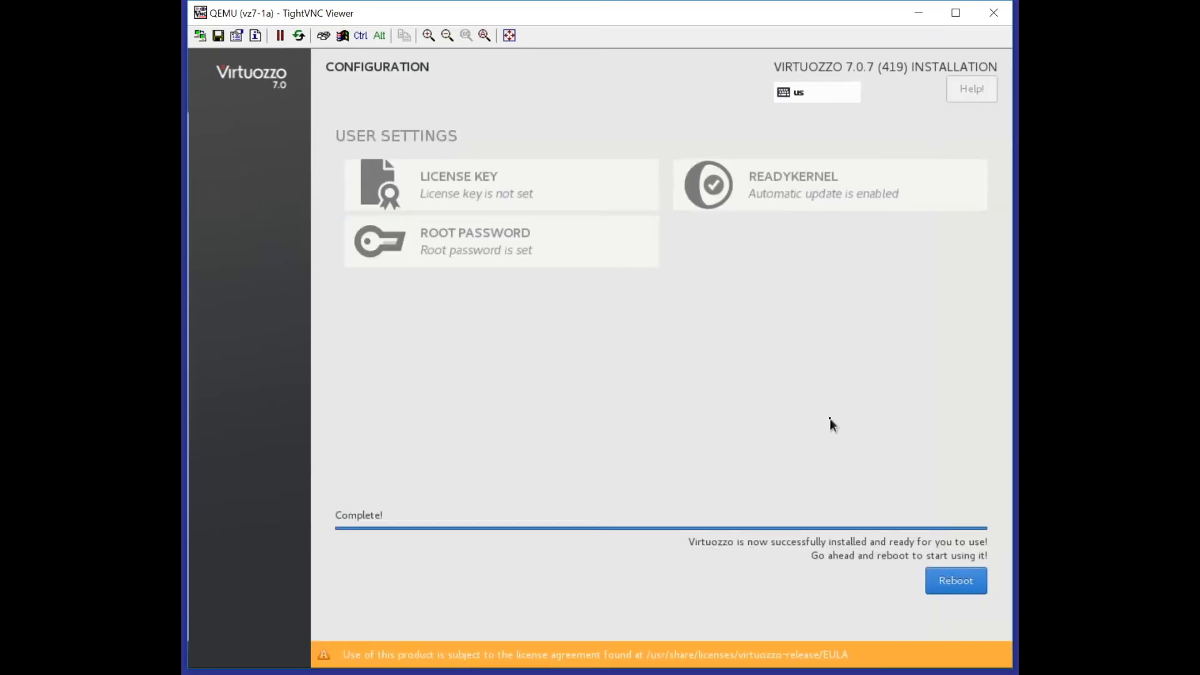
Step: Reboot the server, log in to the console as root, and run prlctl list -a
left_click(943, 578)
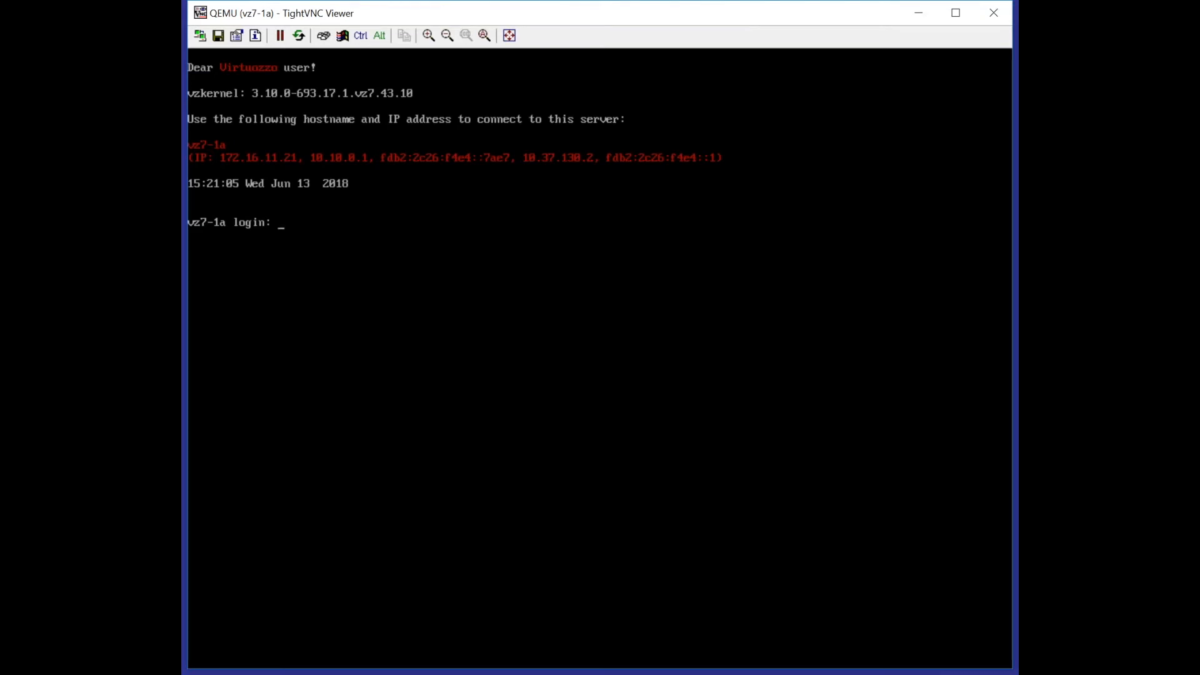
type("root")
key("Return")
type("root")
key("Return")
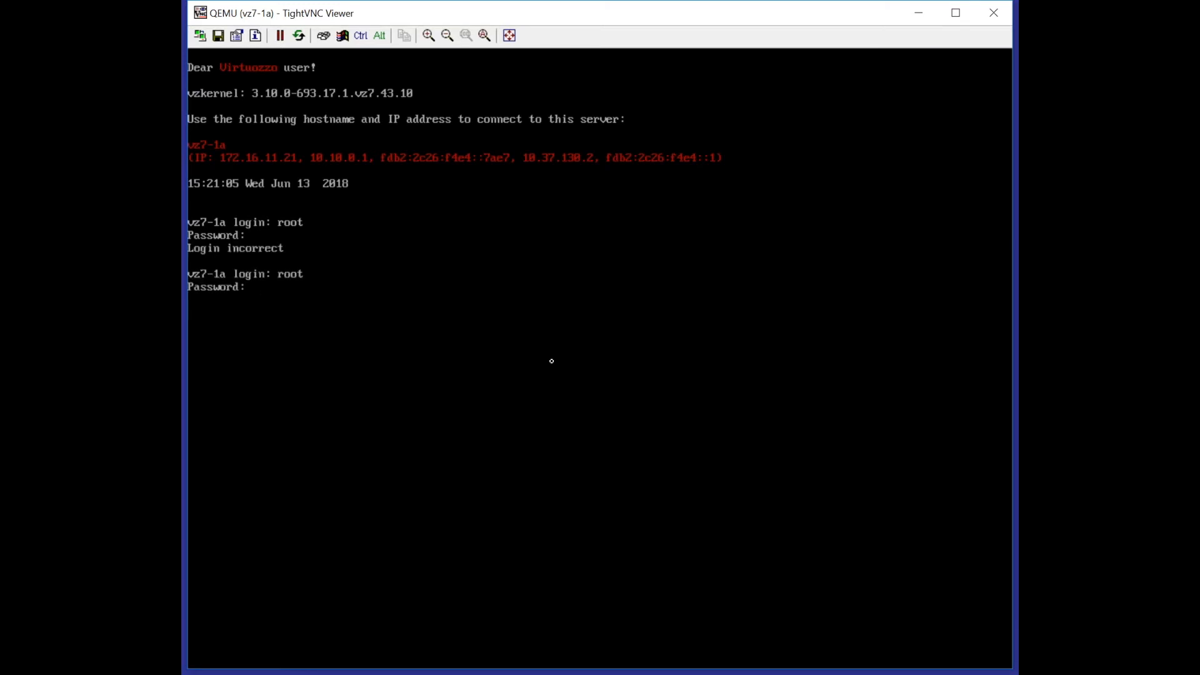
key("Return")
type("prlctl l")
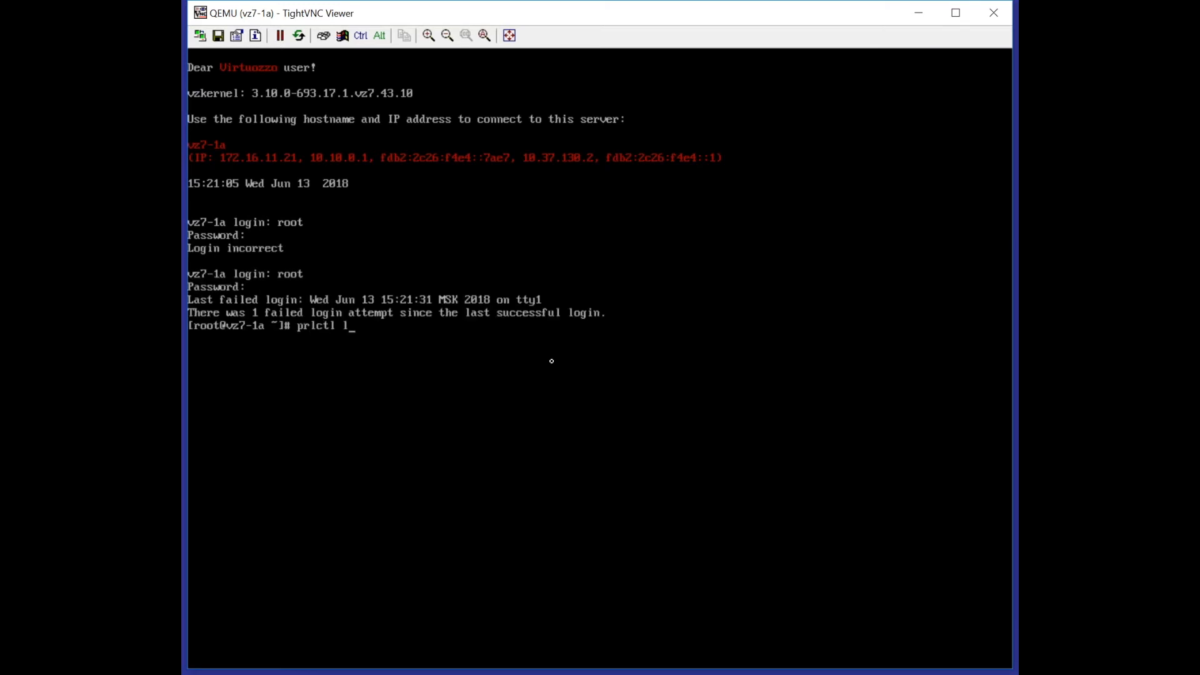
type("ist -a")
key("Return")
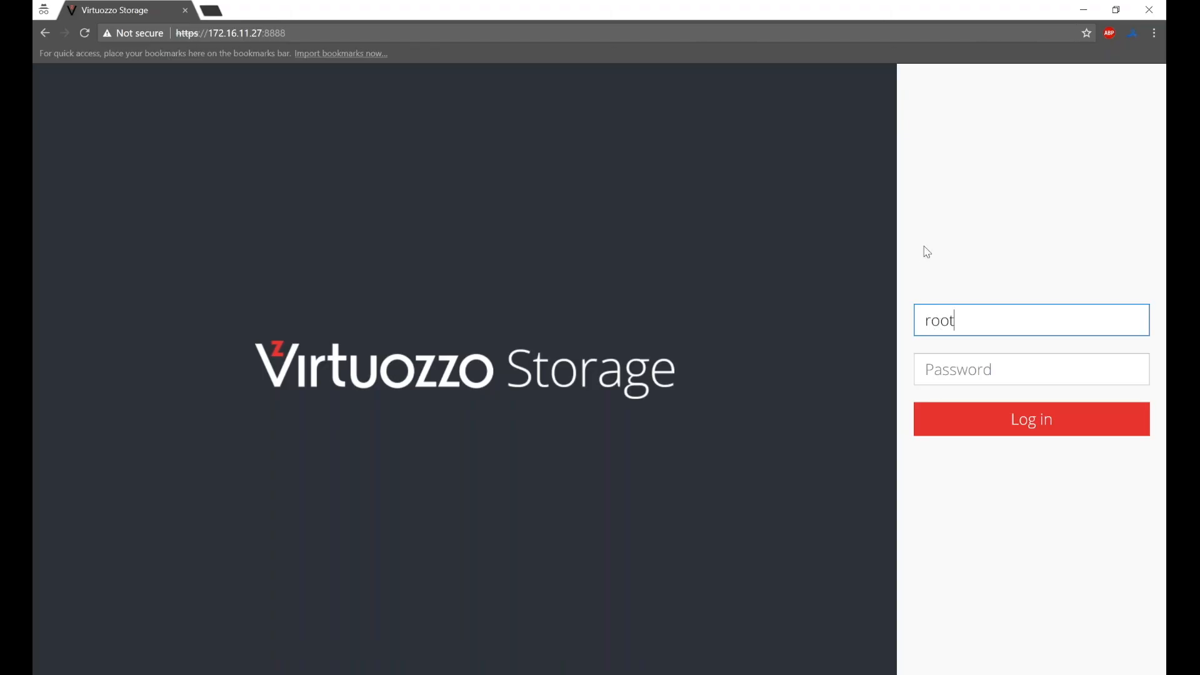
Step: Log in to the Virtuozzo Storage panel as root with the account password
key("Tab")
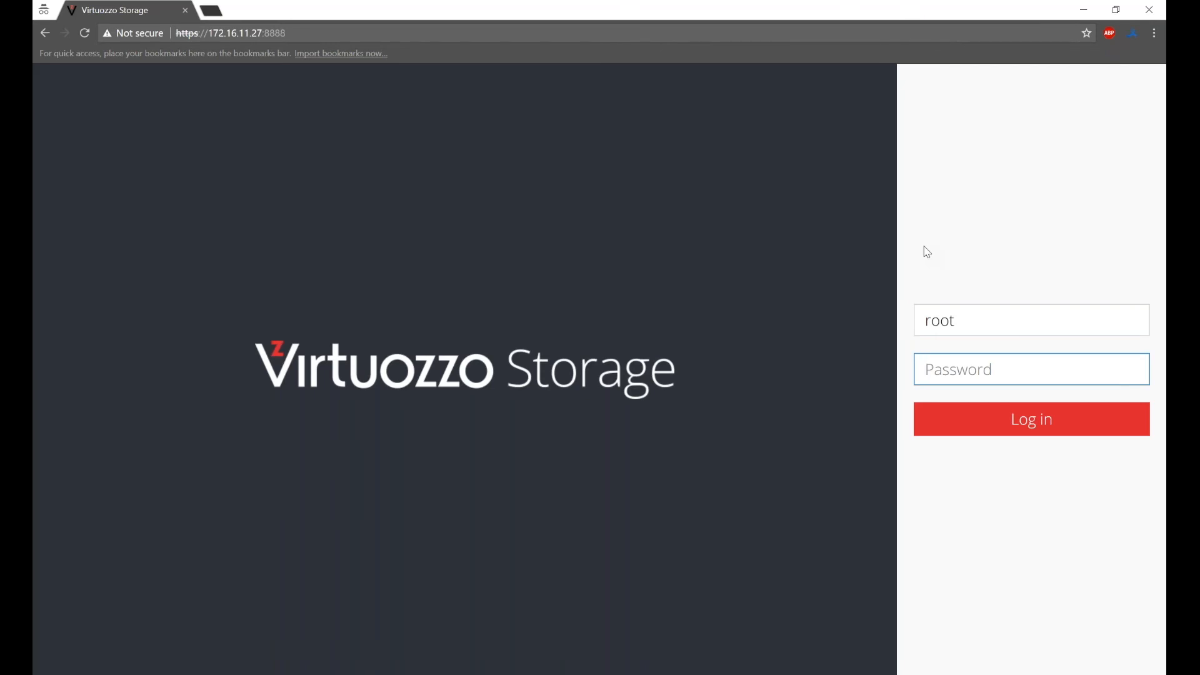
type("•••••••••")
key("Return")
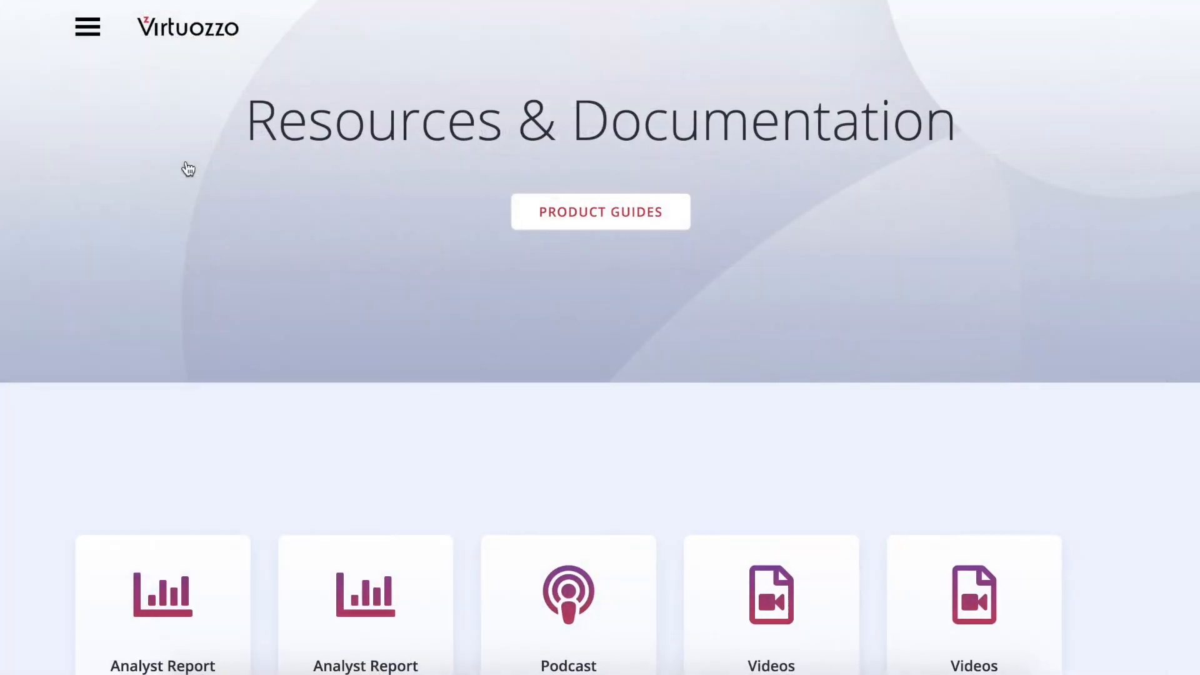
Step: Go to Resources > How-to on the Virtuozzo site and scroll down to the video cards
left_click(88, 26)
mouse_move(155, 175)
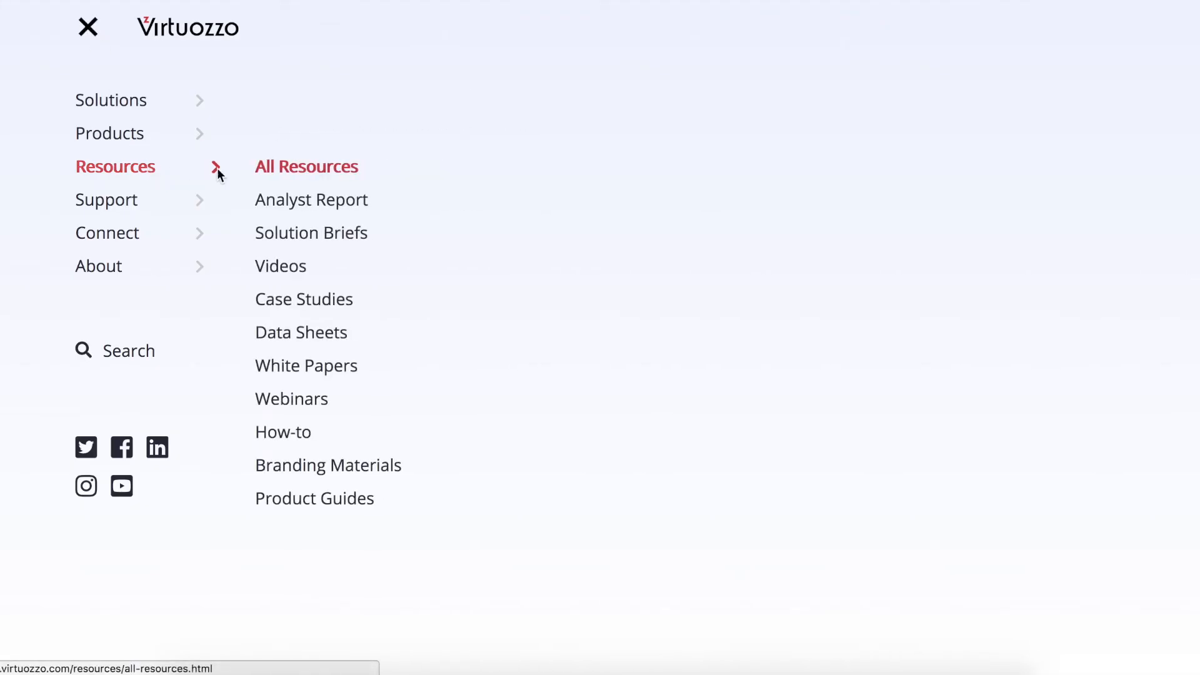
left_click(287, 434)
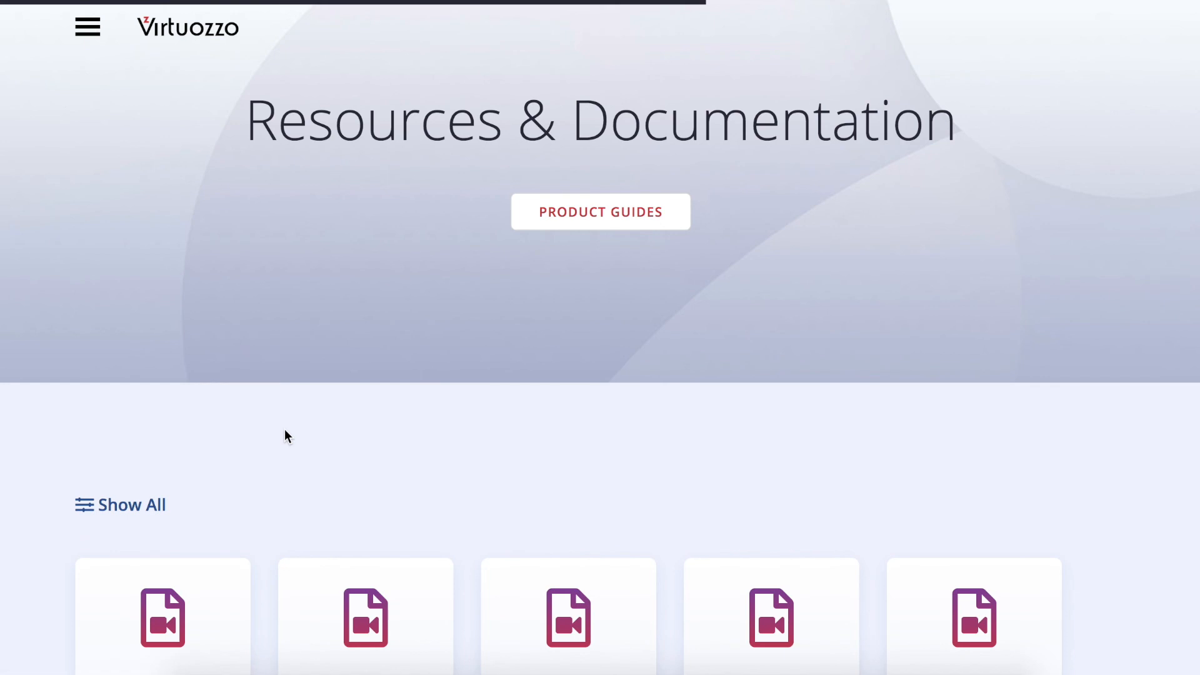
scroll(284, 431, "down", 6)
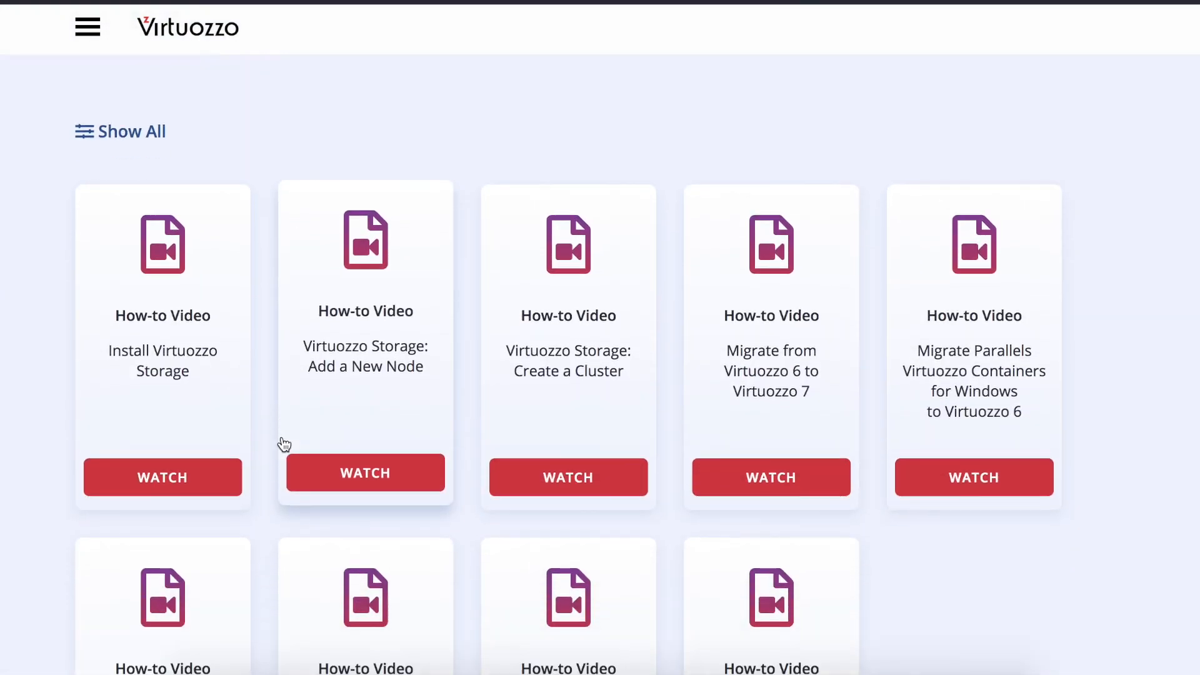